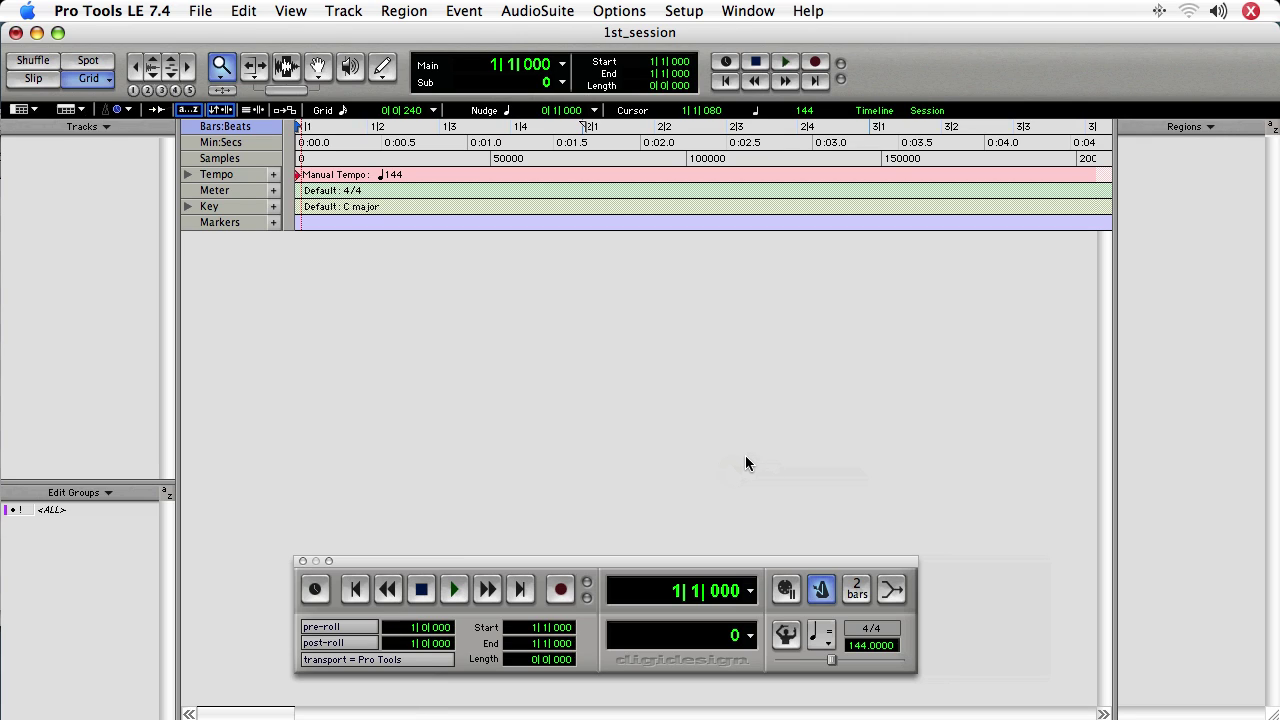
click(198, 11)
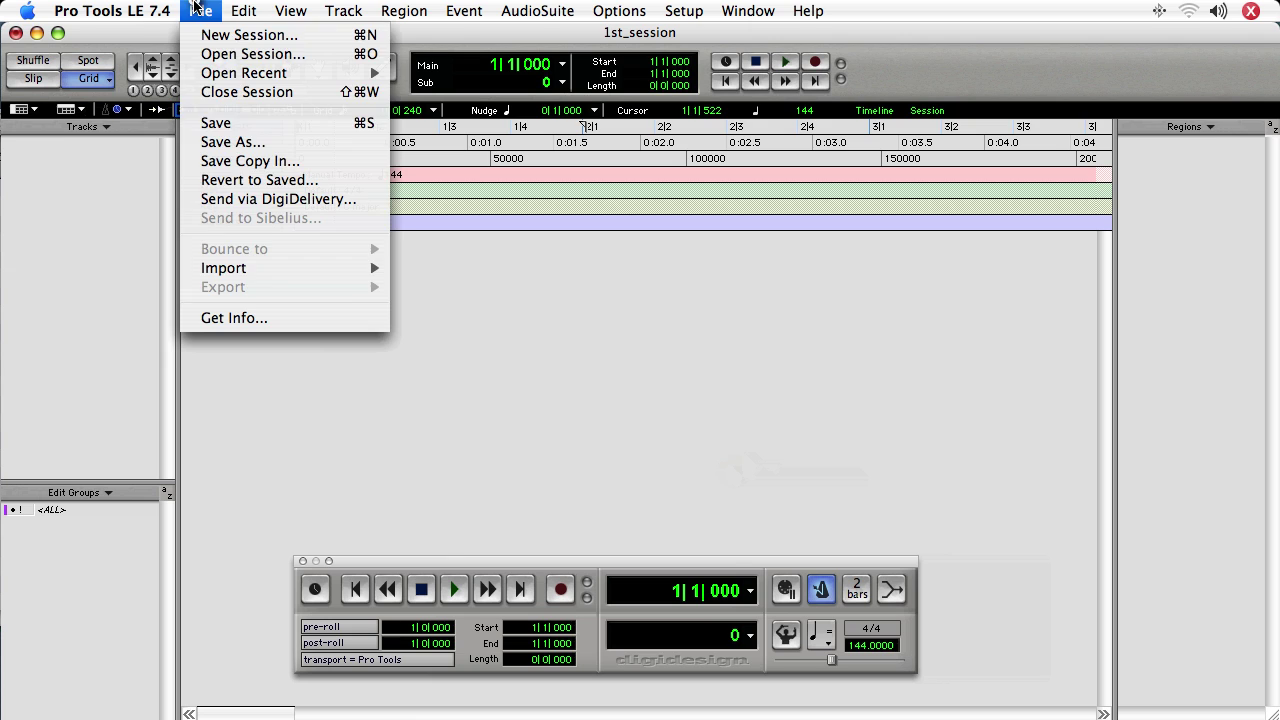
mouse_move(286, 270)
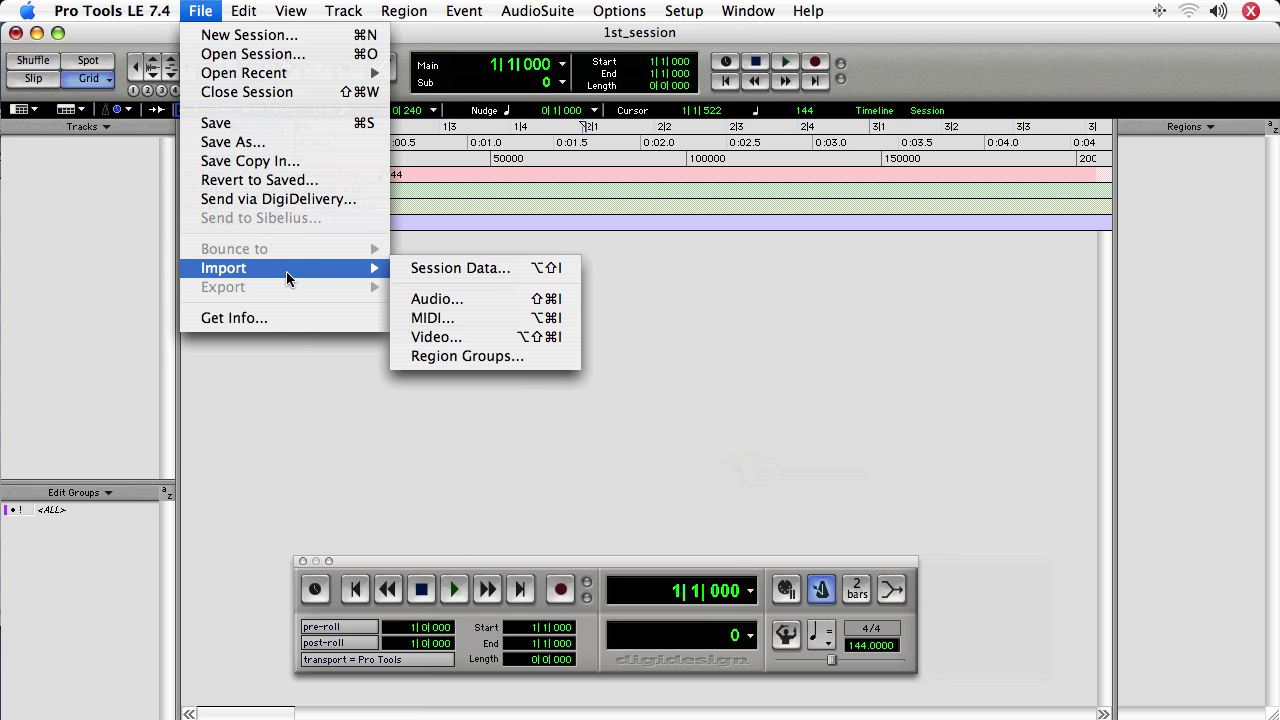
click(491, 300)
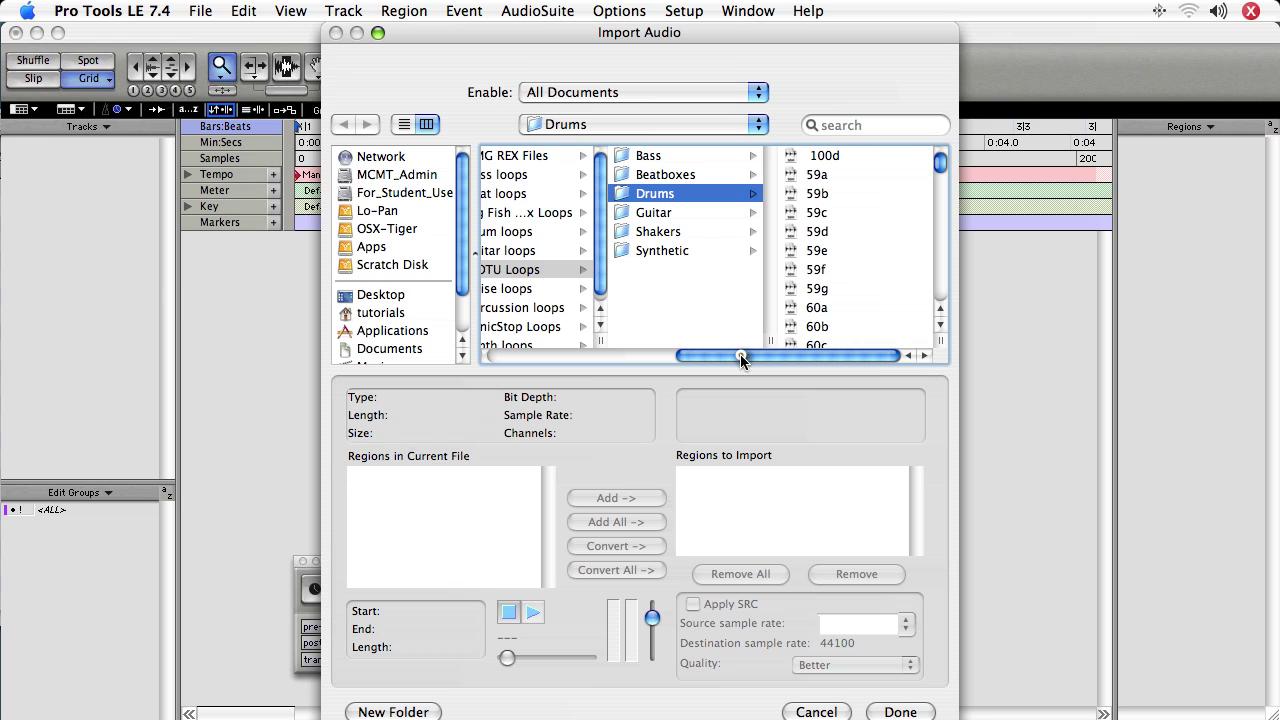
drag(740, 354, 880, 354)
click(820, 289)
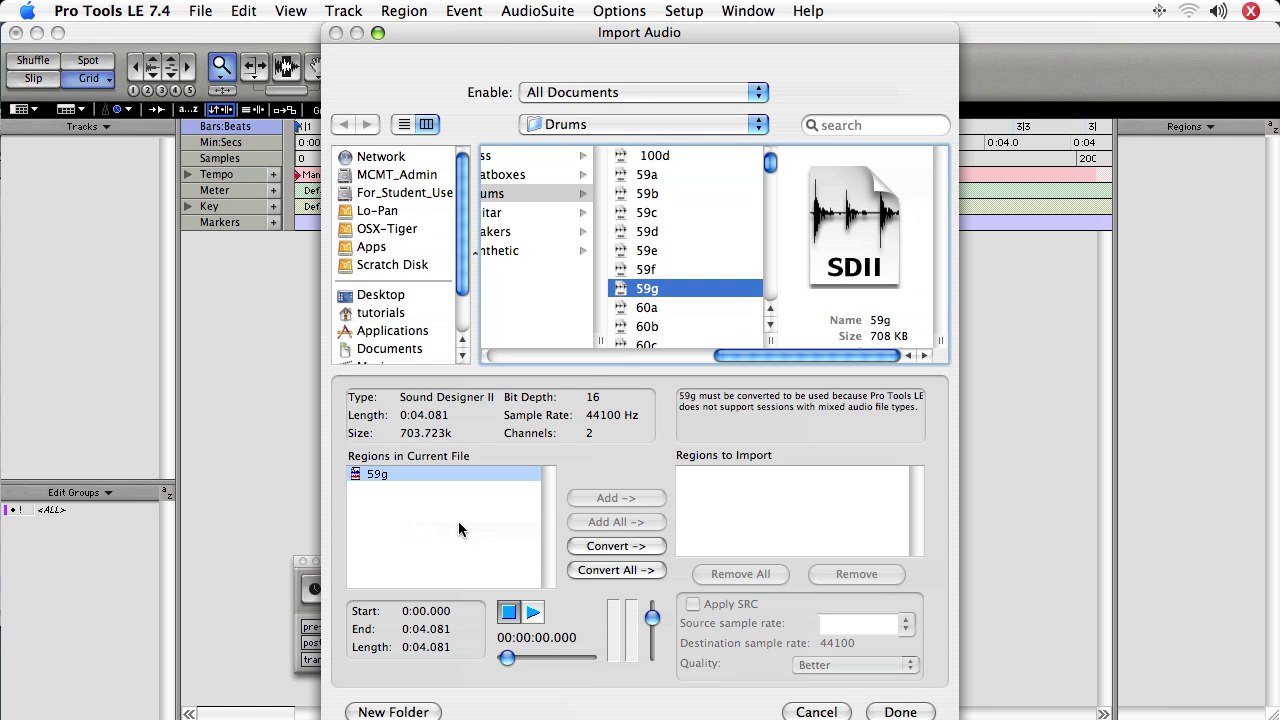
click(900, 710)
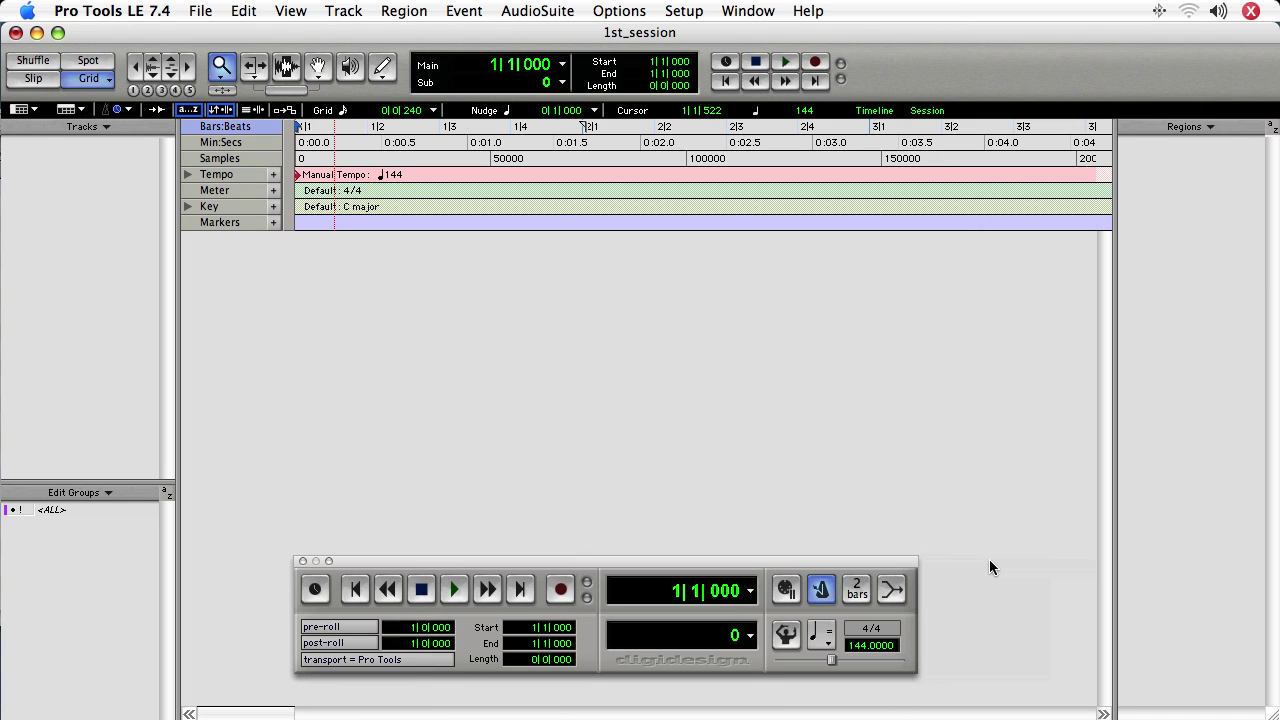
Preview the drum loop 59a and import it with conversion, saving the converted file in the session's Audio Files folder
key(super+shift+i)
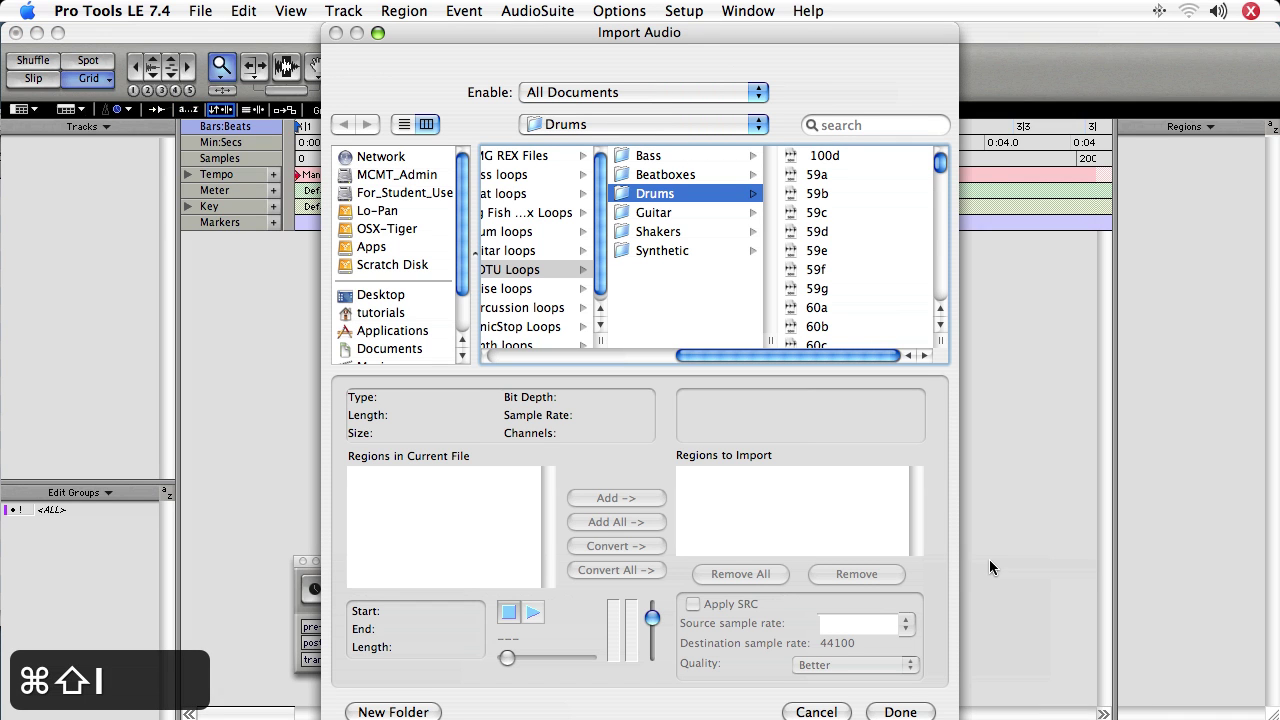
click(826, 176)
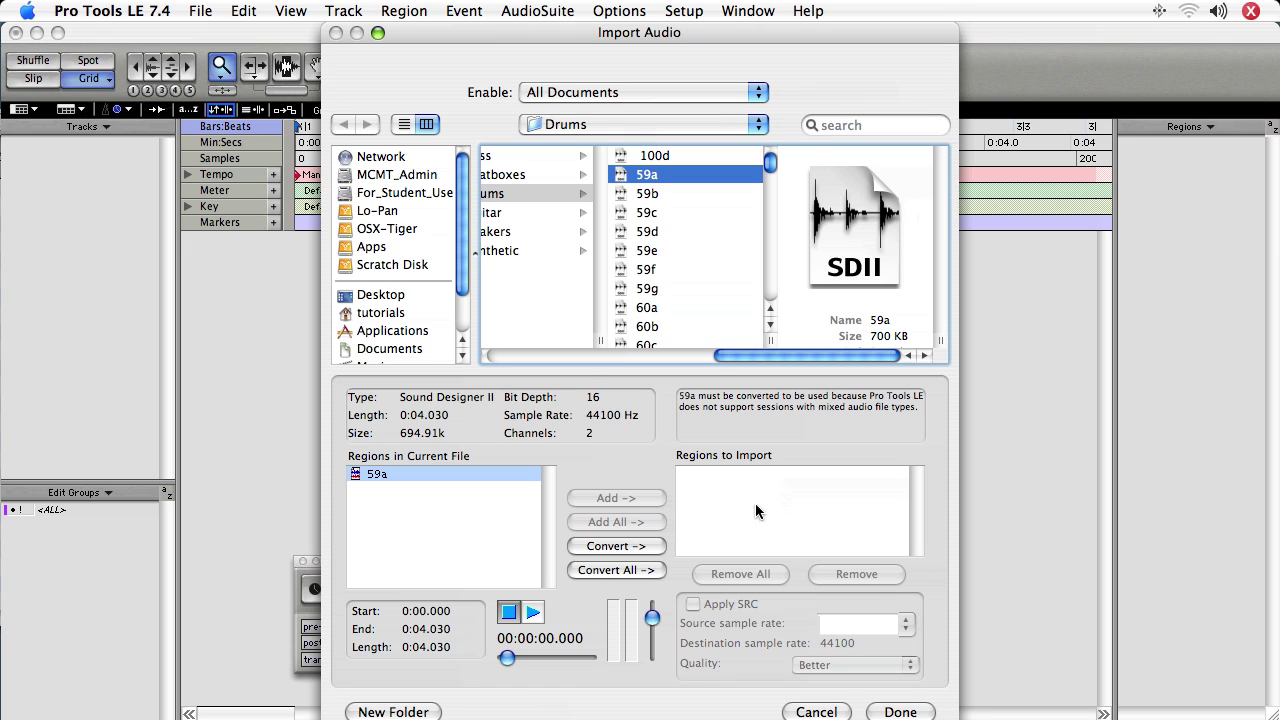
click(532, 614)
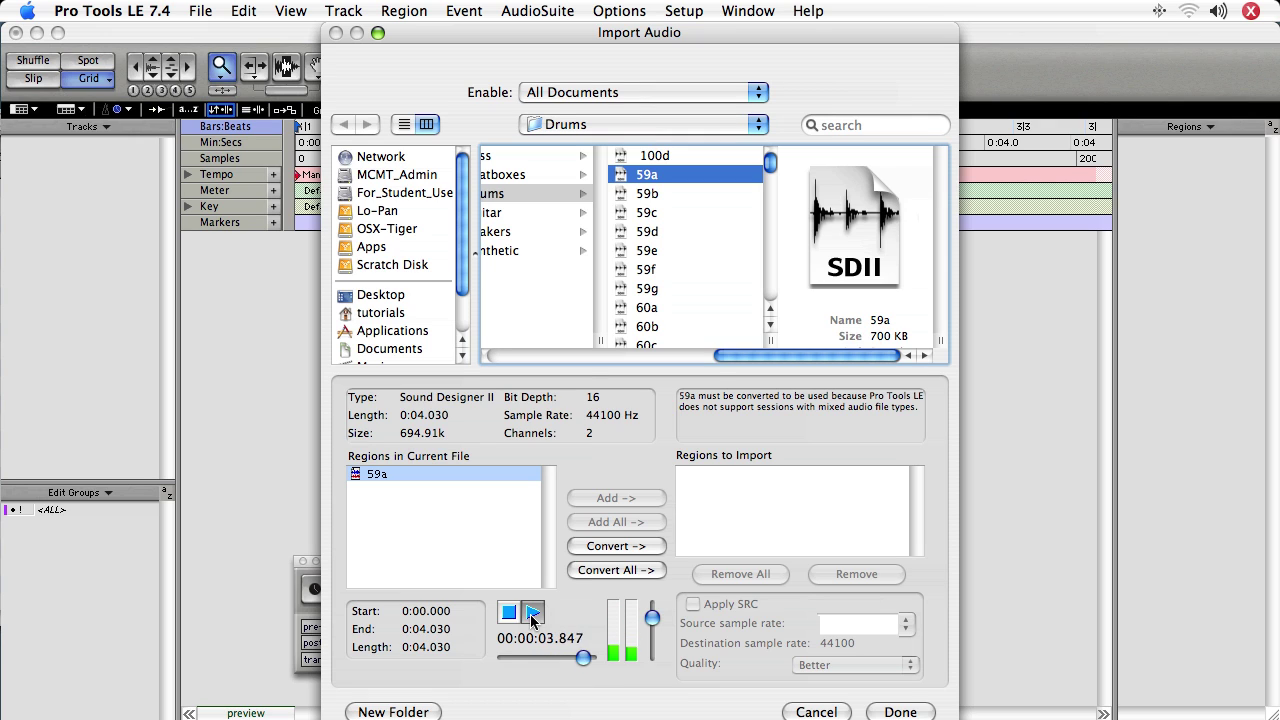
click(590, 546)
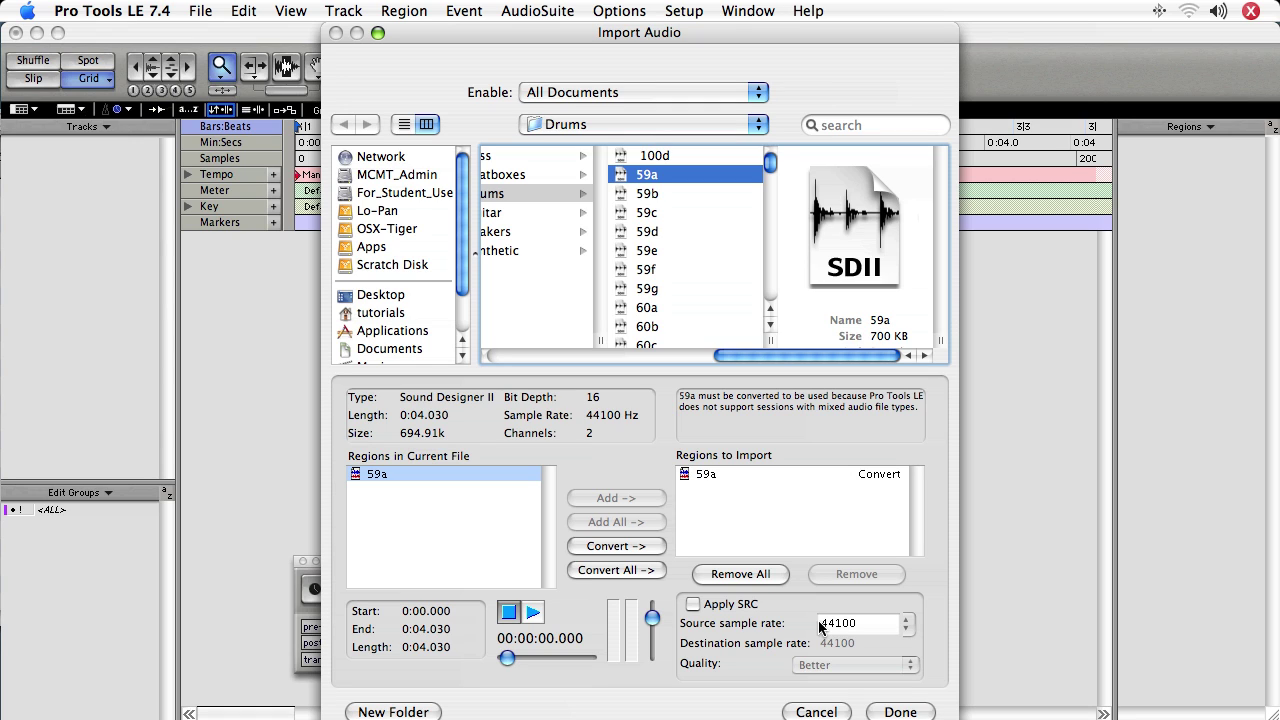
click(900, 712)
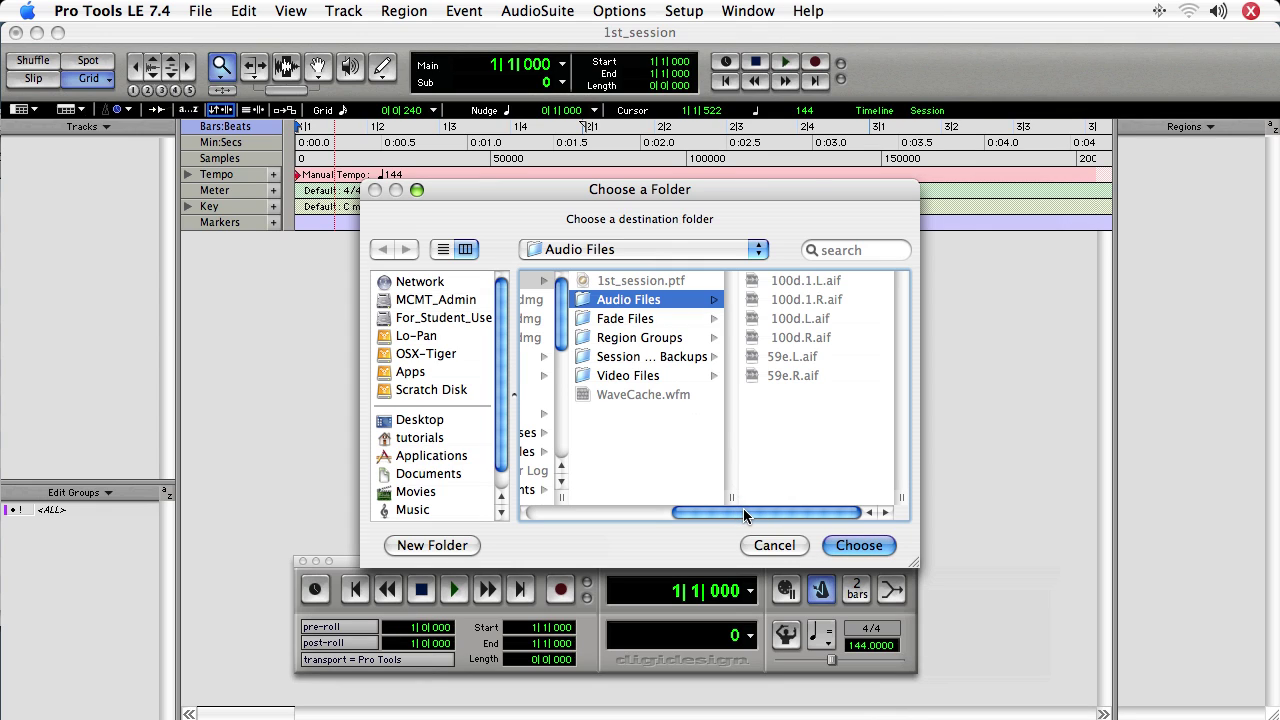
click(873, 549)
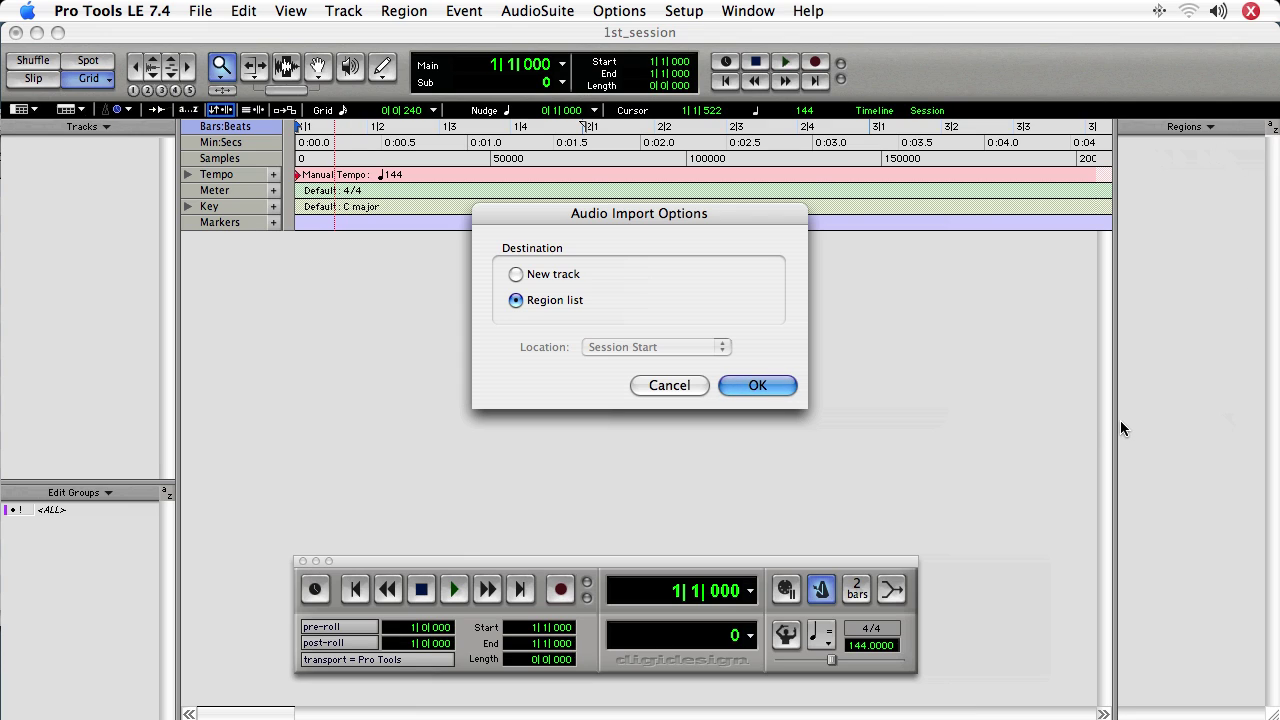
Send the imported audio to a new track with Session Start as its location
click(515, 274)
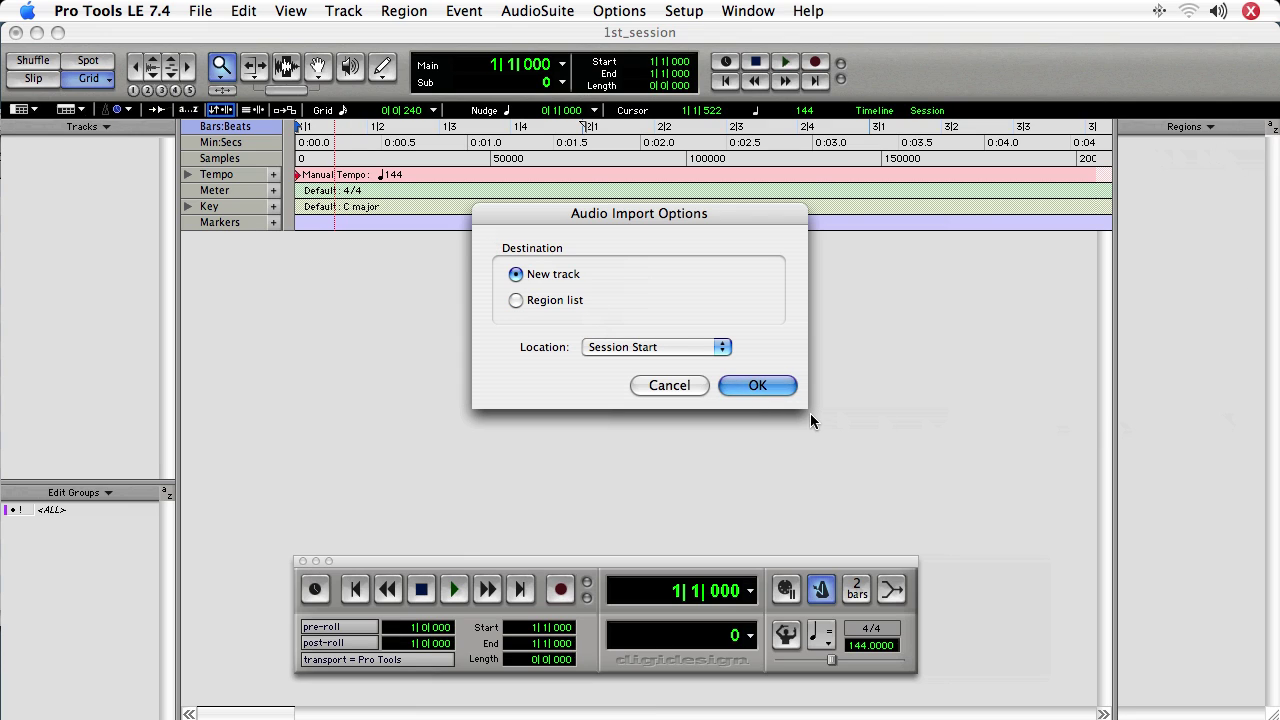
click(716, 351)
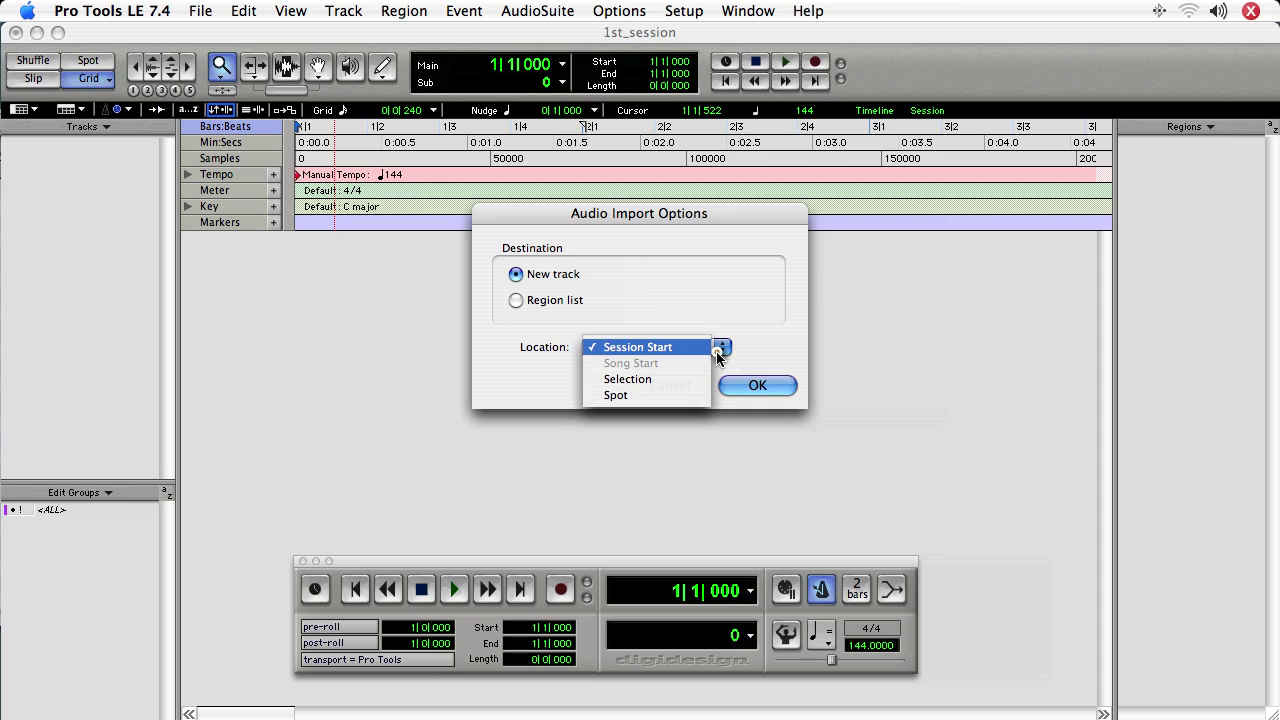
click(663, 396)
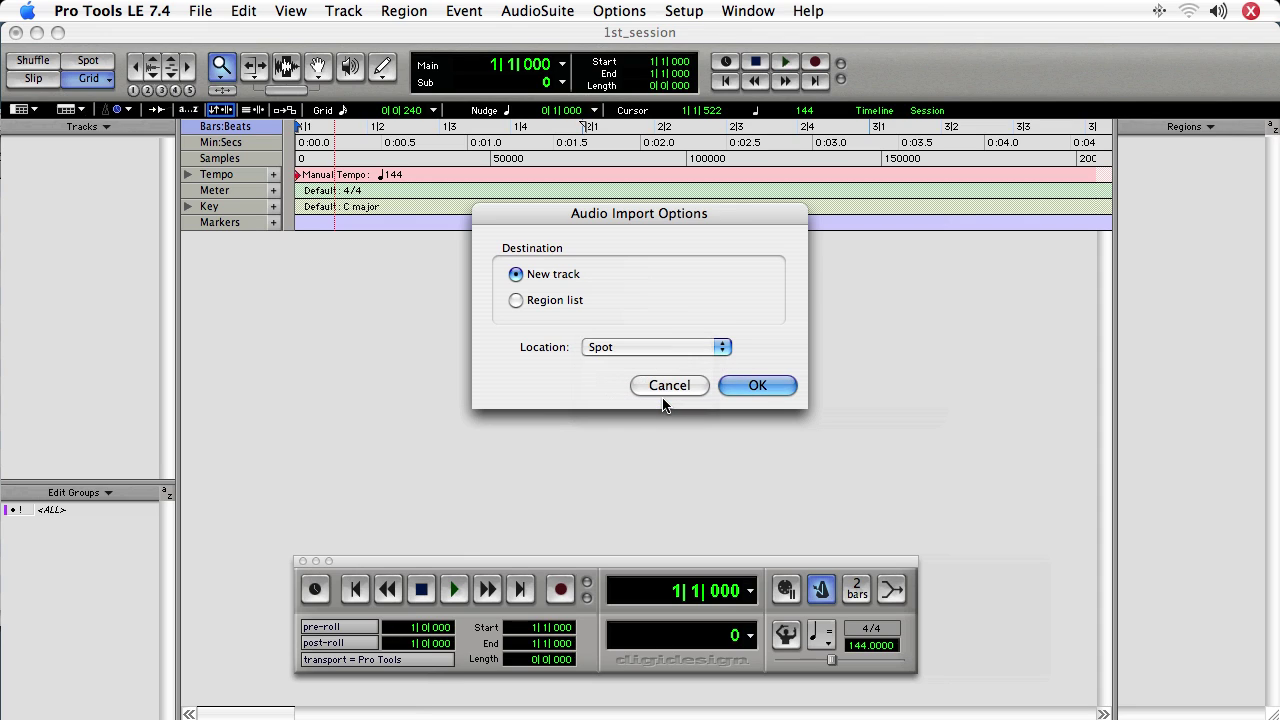
click(724, 348)
click(677, 330)
click(687, 348)
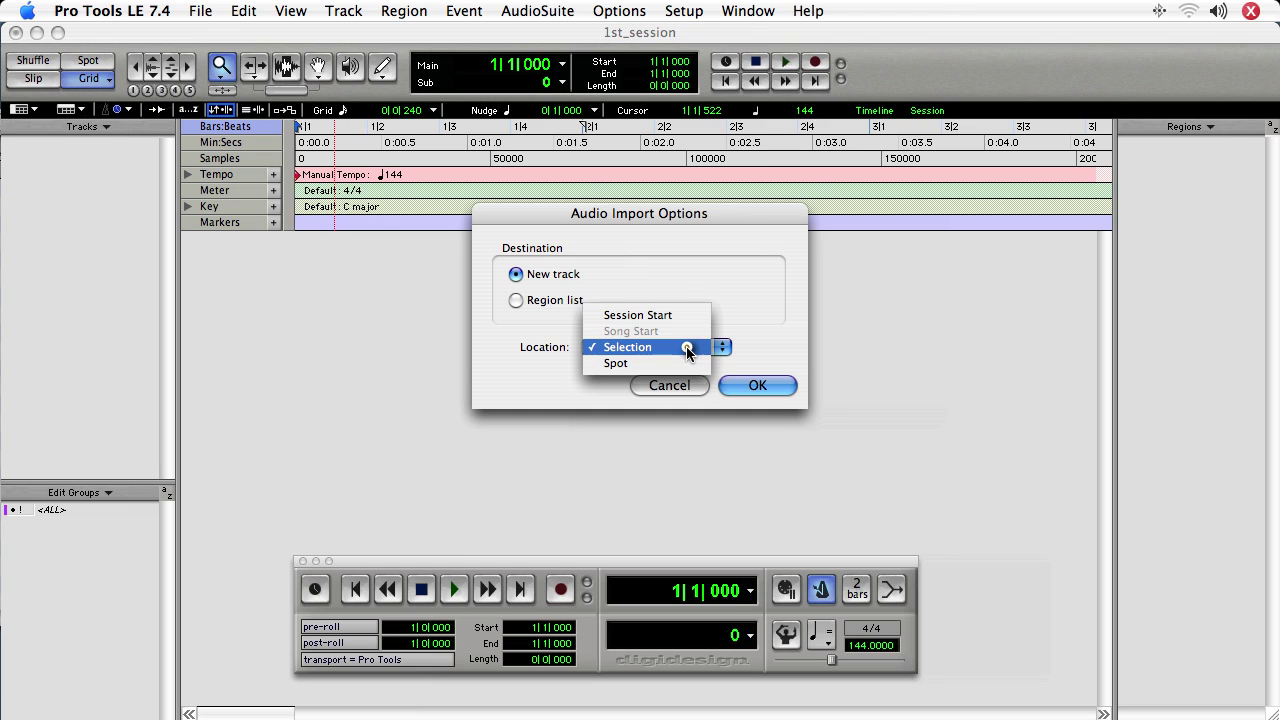
click(665, 317)
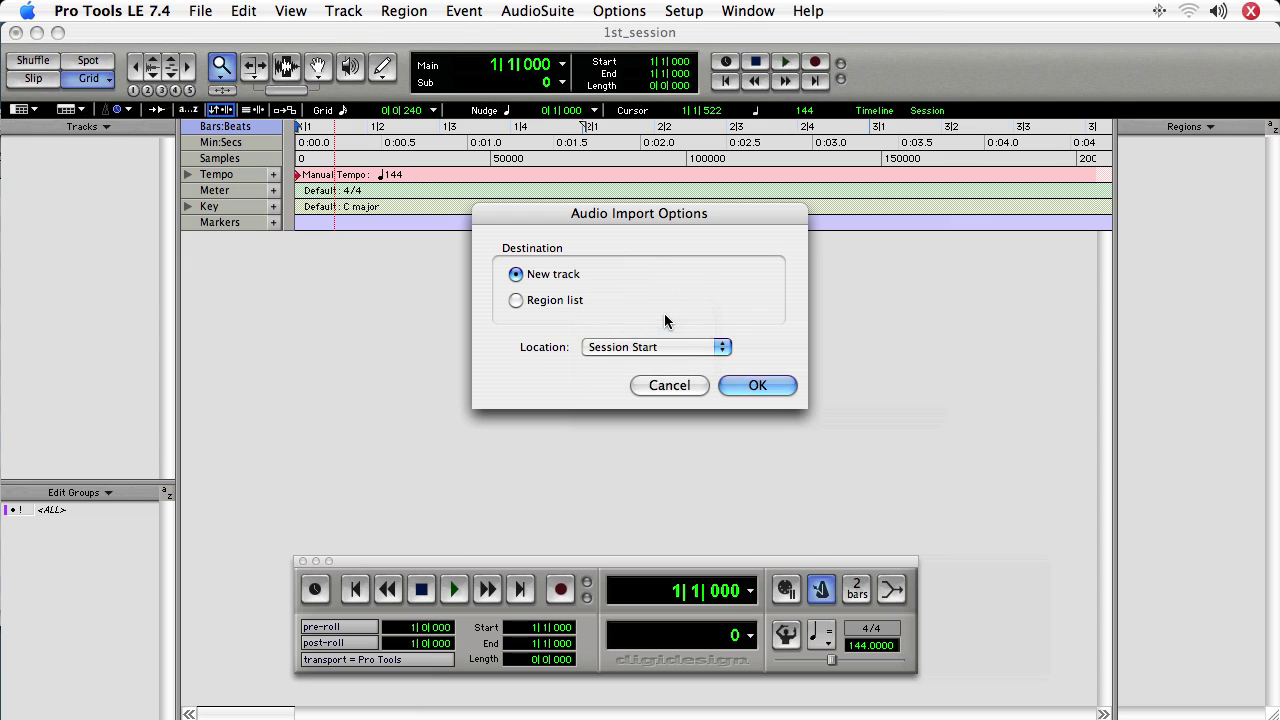
click(762, 385)
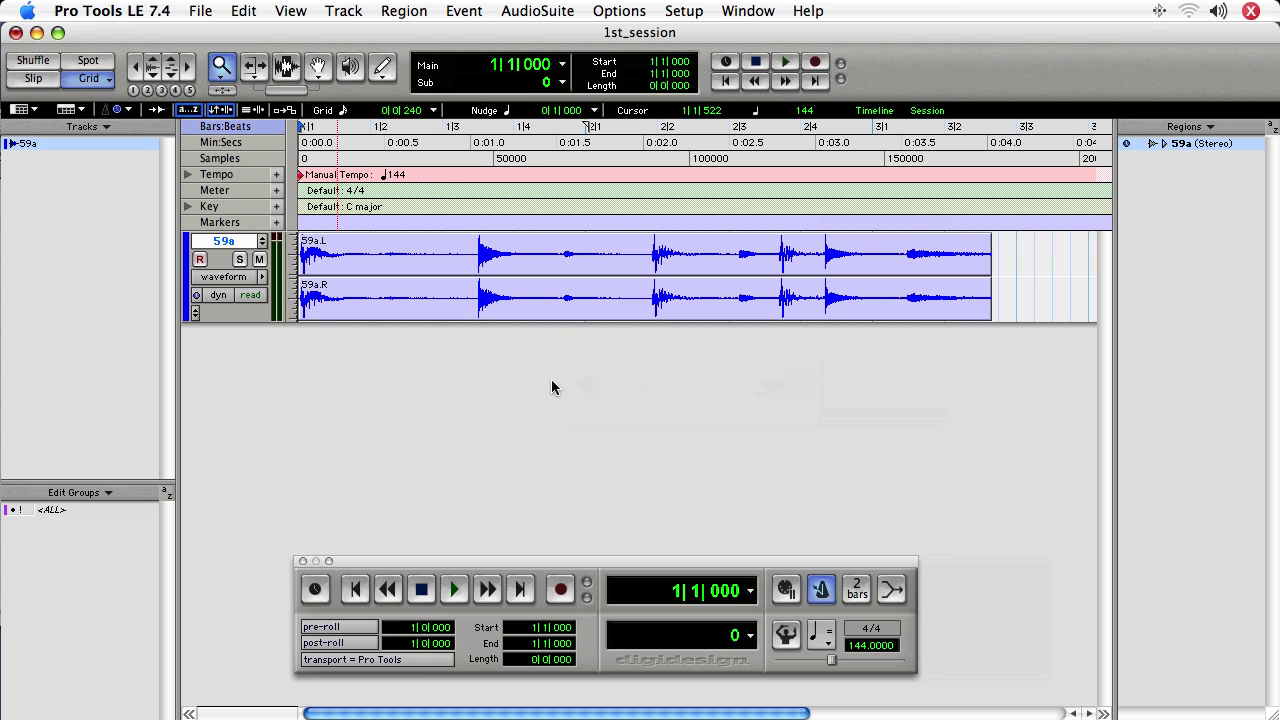
Play the 59a track before and after setting the session tempo to 82 BPM
click(455, 590)
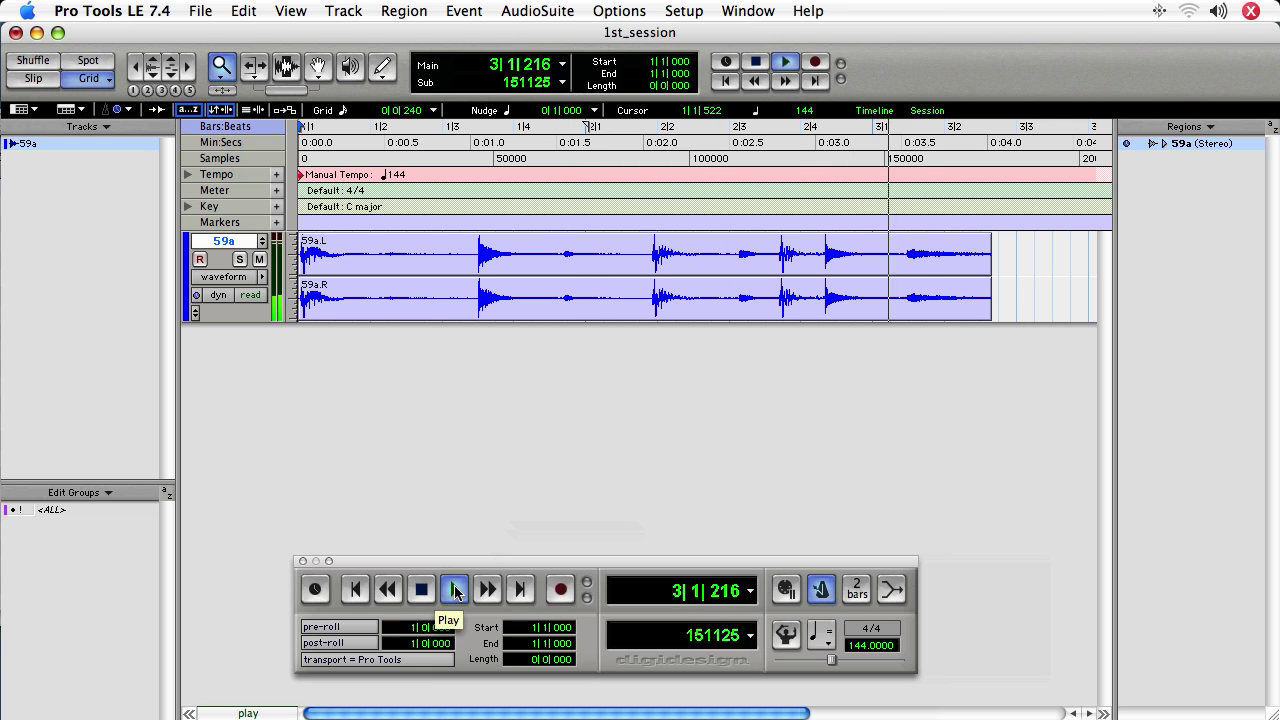
click(421, 590)
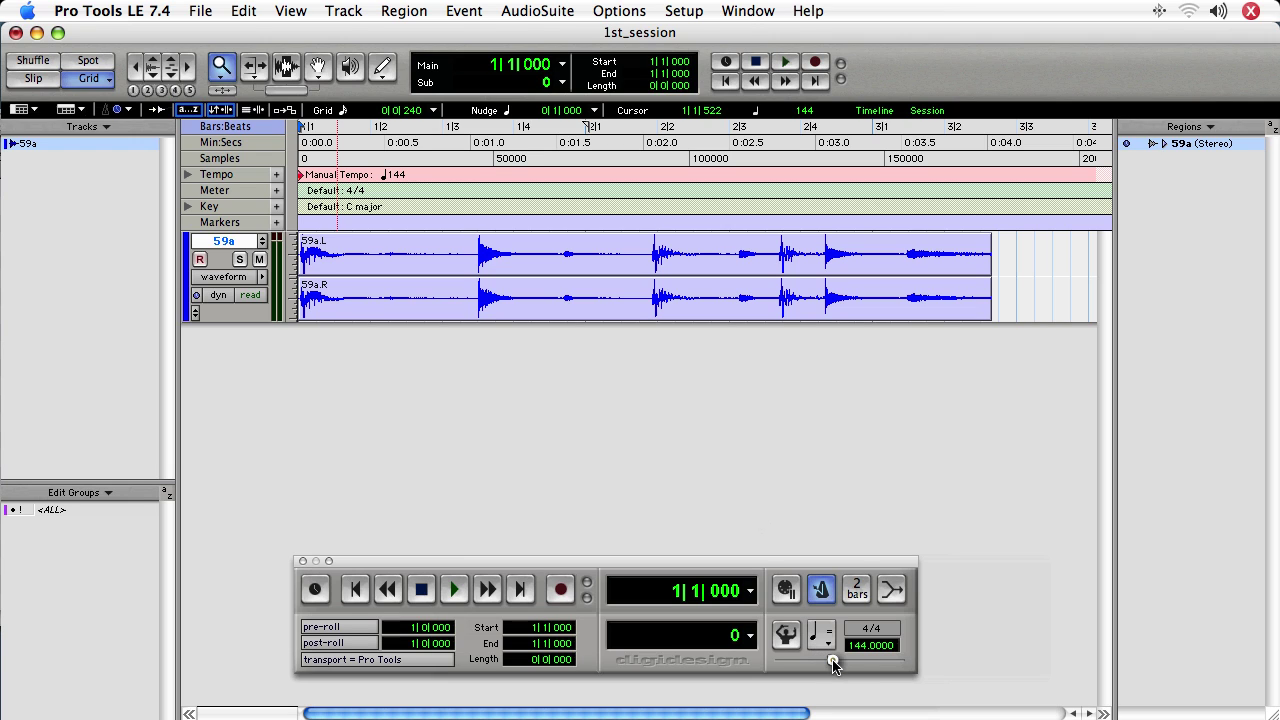
drag(828, 662, 810, 668)
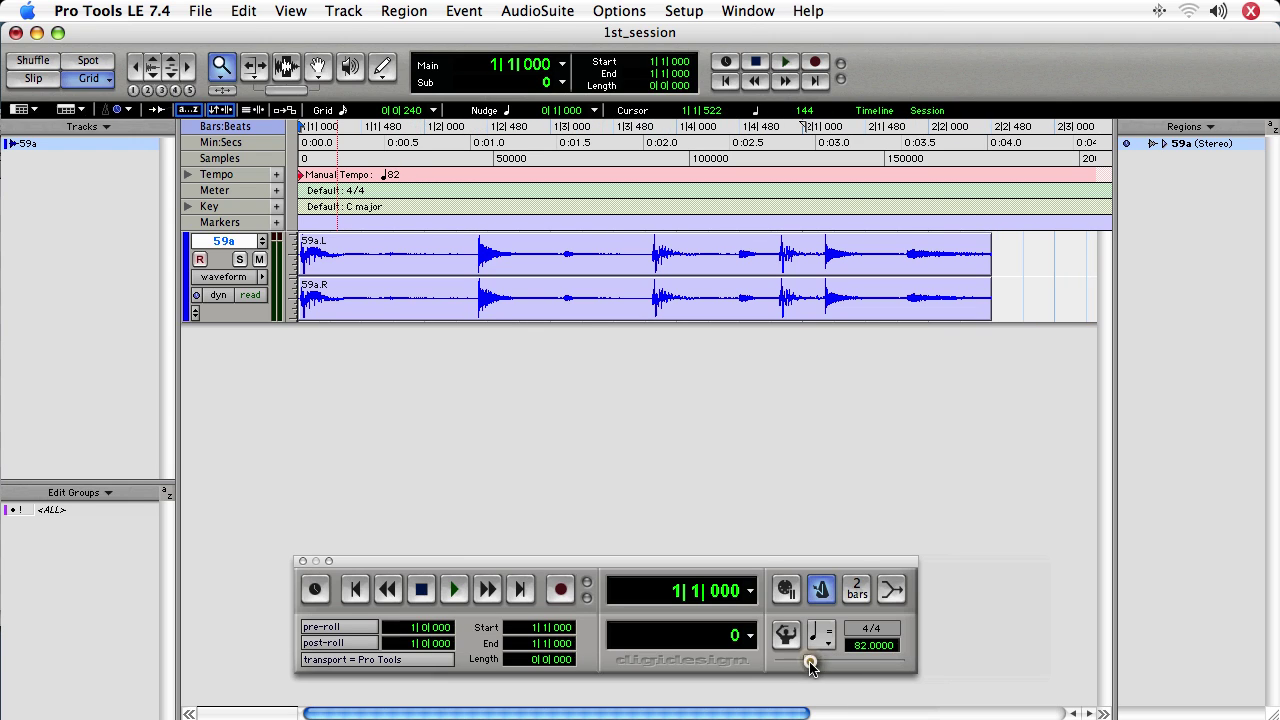
click(451, 591)
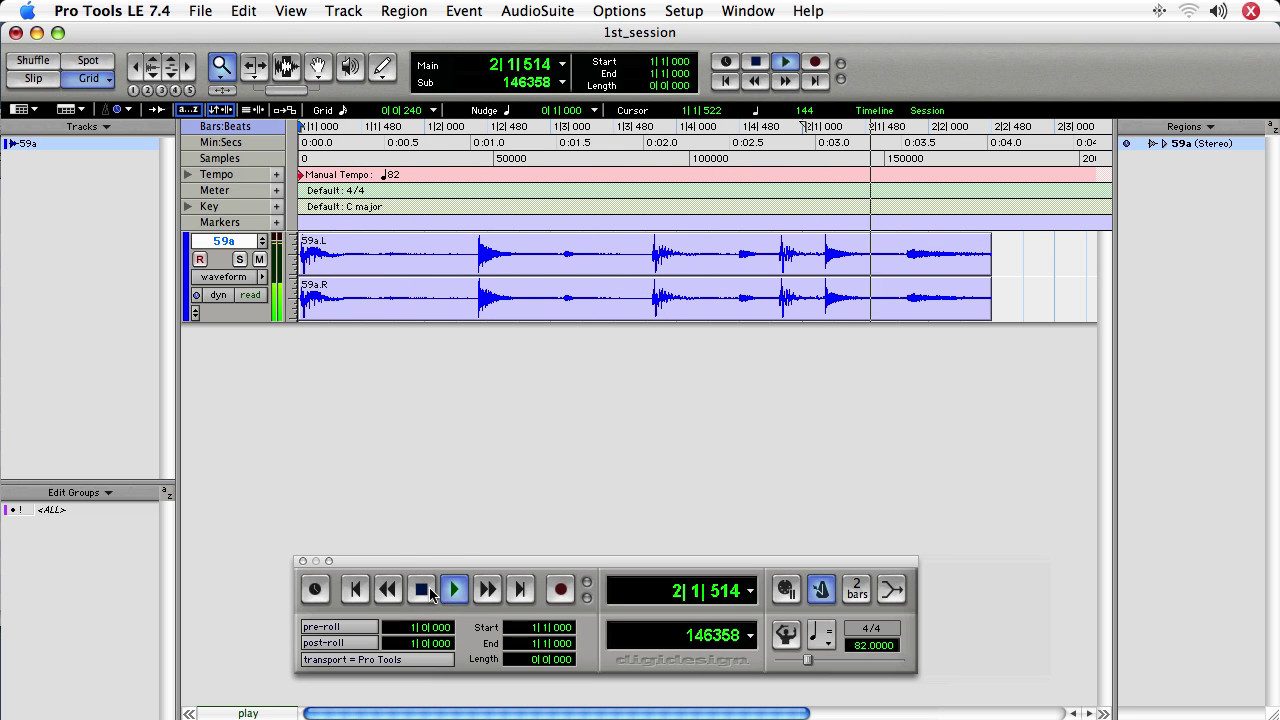
click(424, 591)
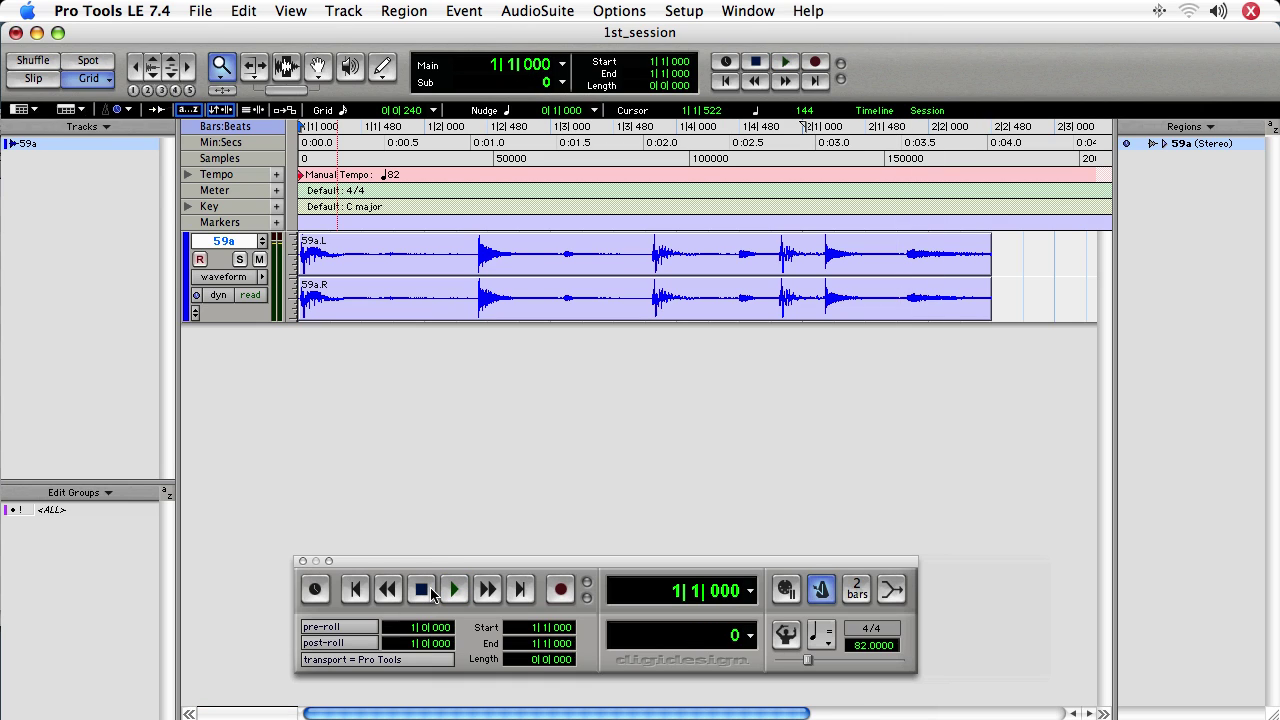
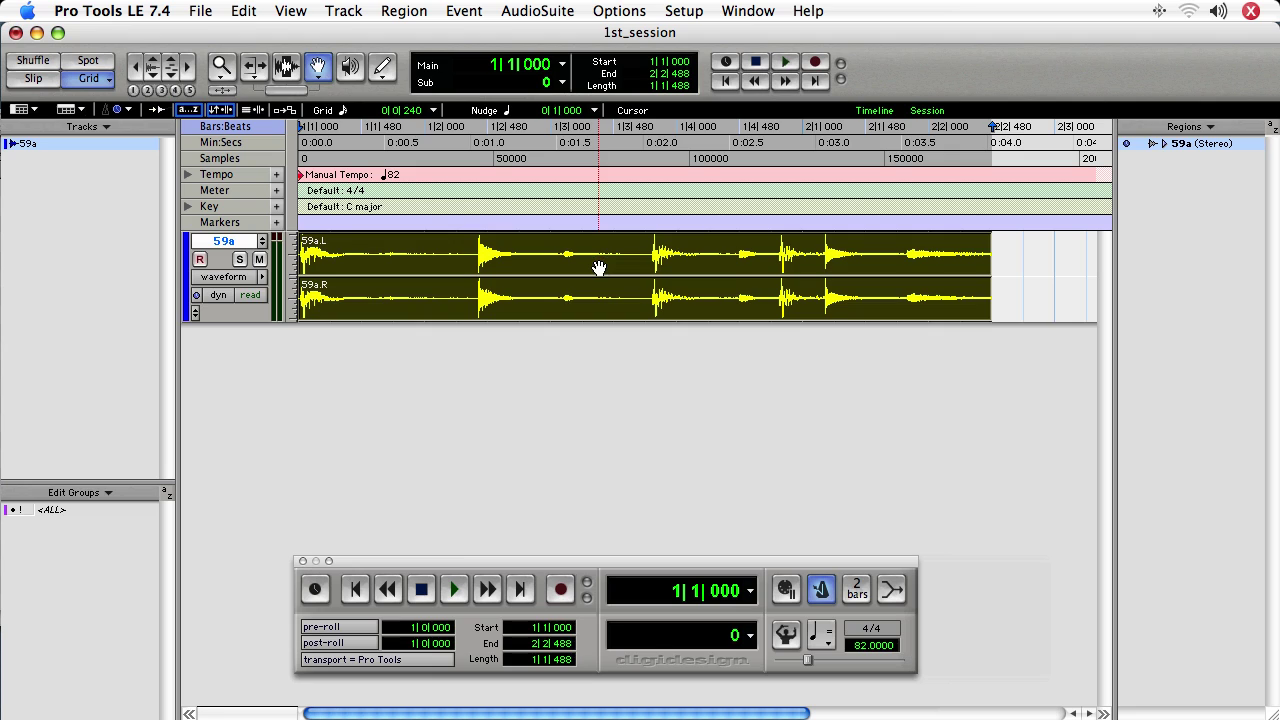
Delete the 59a region from its track
key(BackSpace)
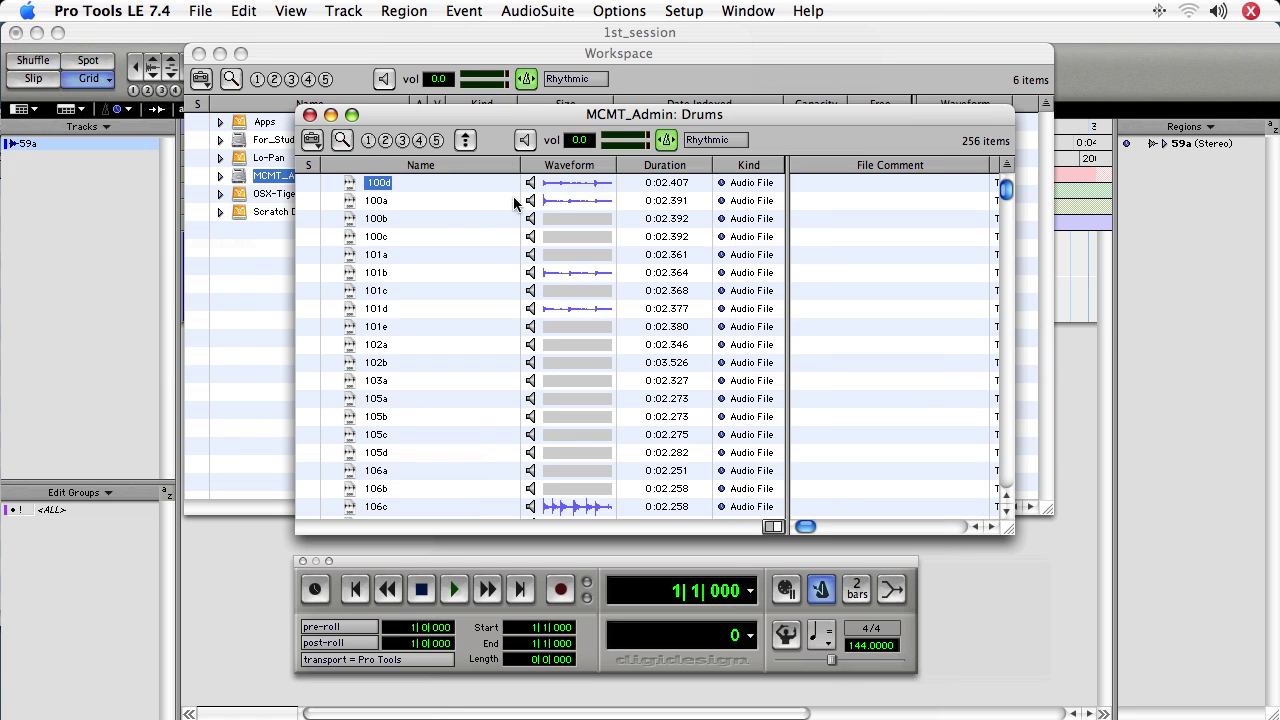
Preview the drum loop 100d in the Drums browser and import it into the region list and onto a new track
key(space)
drag(376, 183, 1228, 306)
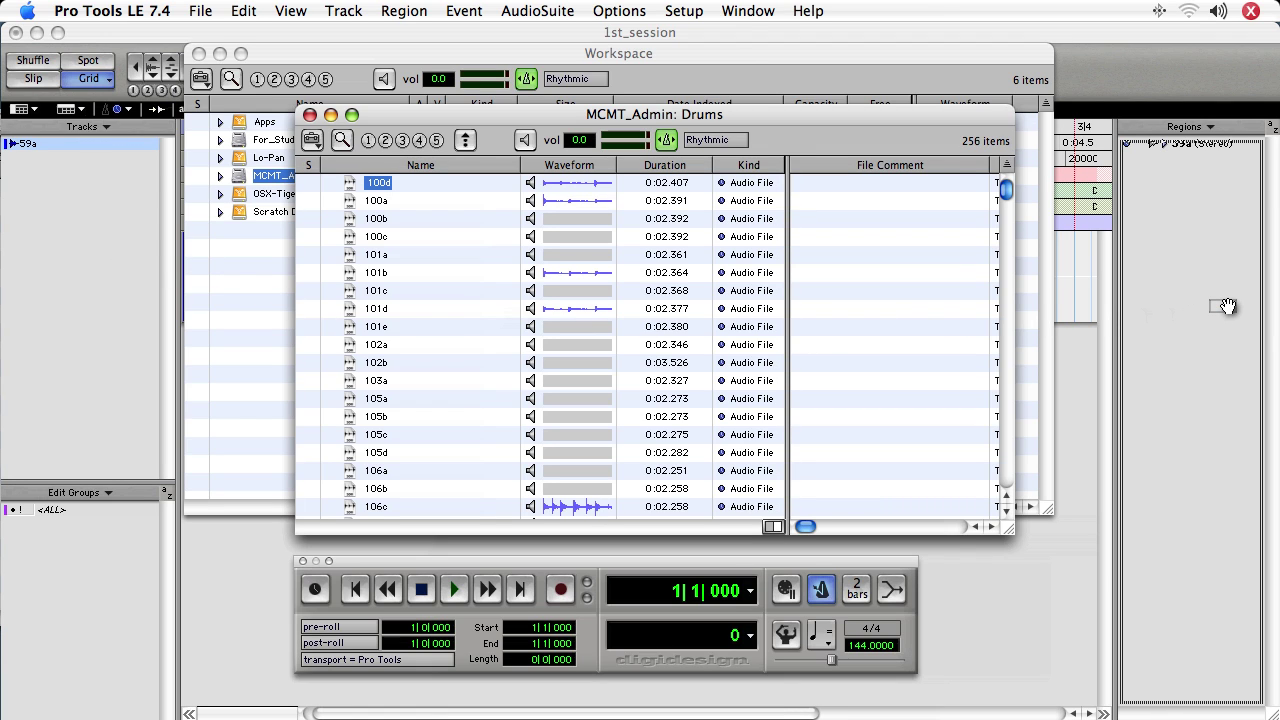
drag(1228, 306, 120, 272)
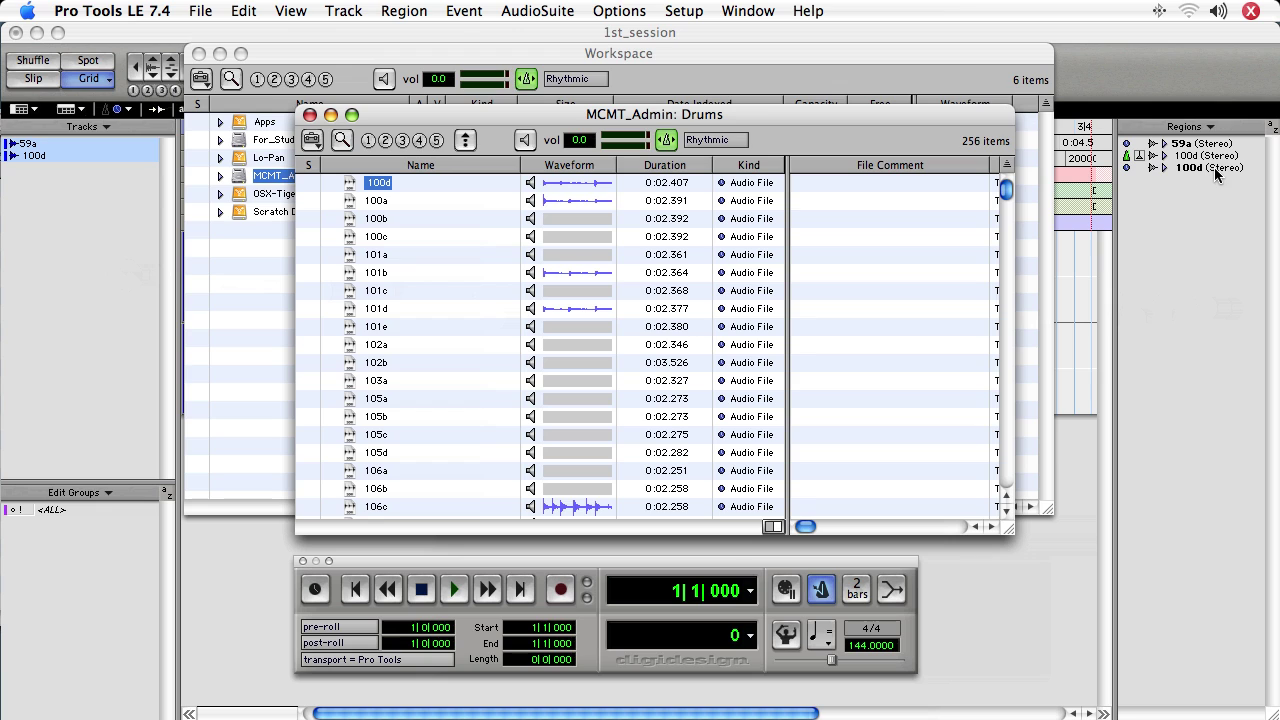
Return to the session's Edit window and play the 100d track from the session start
click(1126, 64)
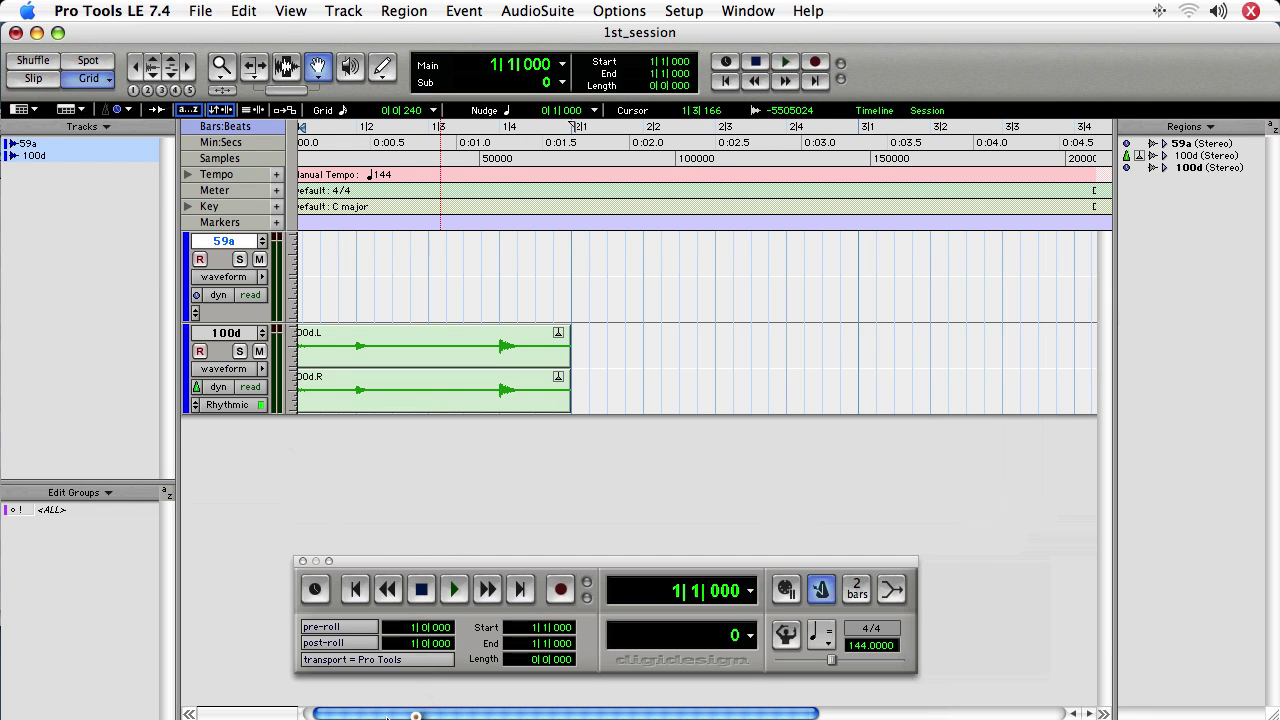
drag(420, 714, 349, 716)
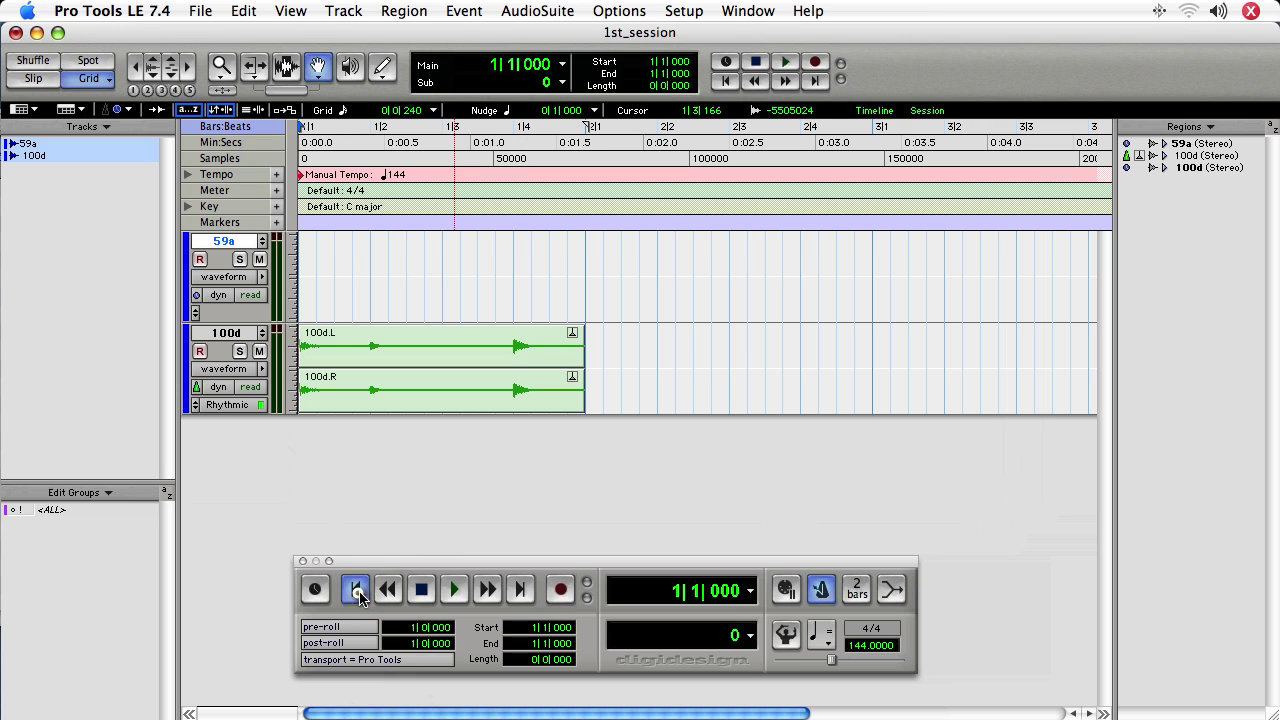
click(455, 590)
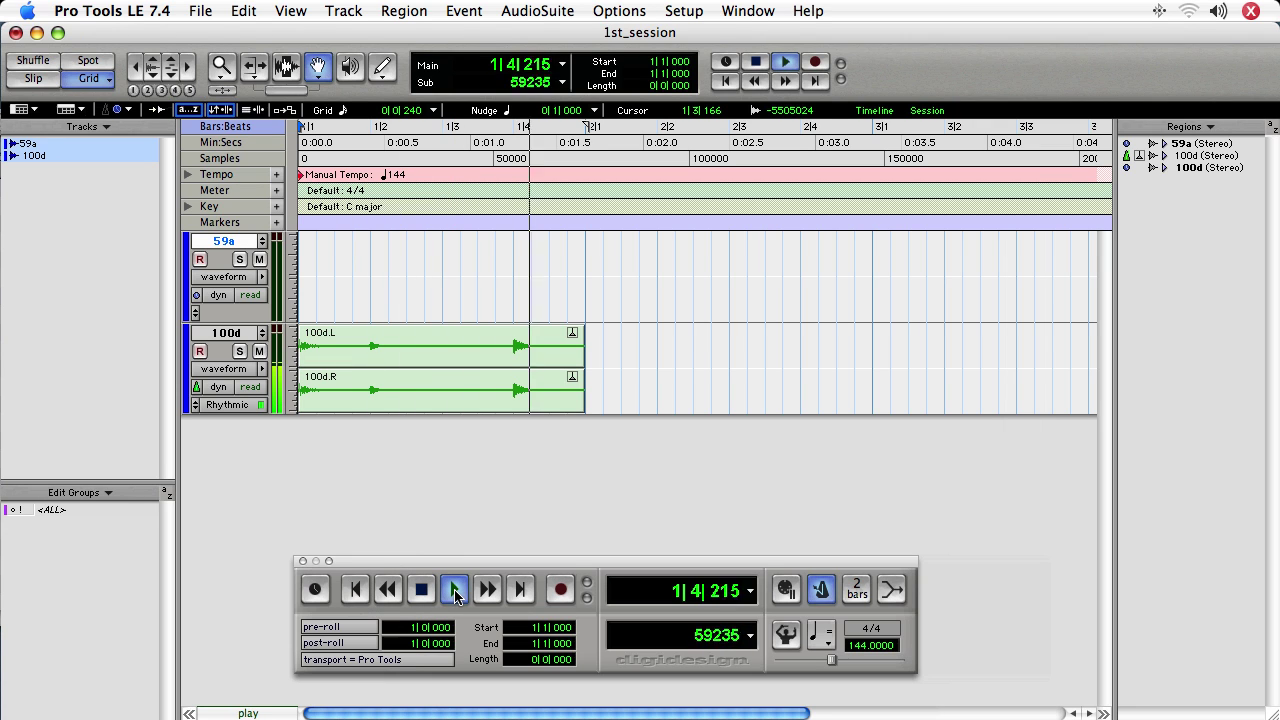
click(428, 592)
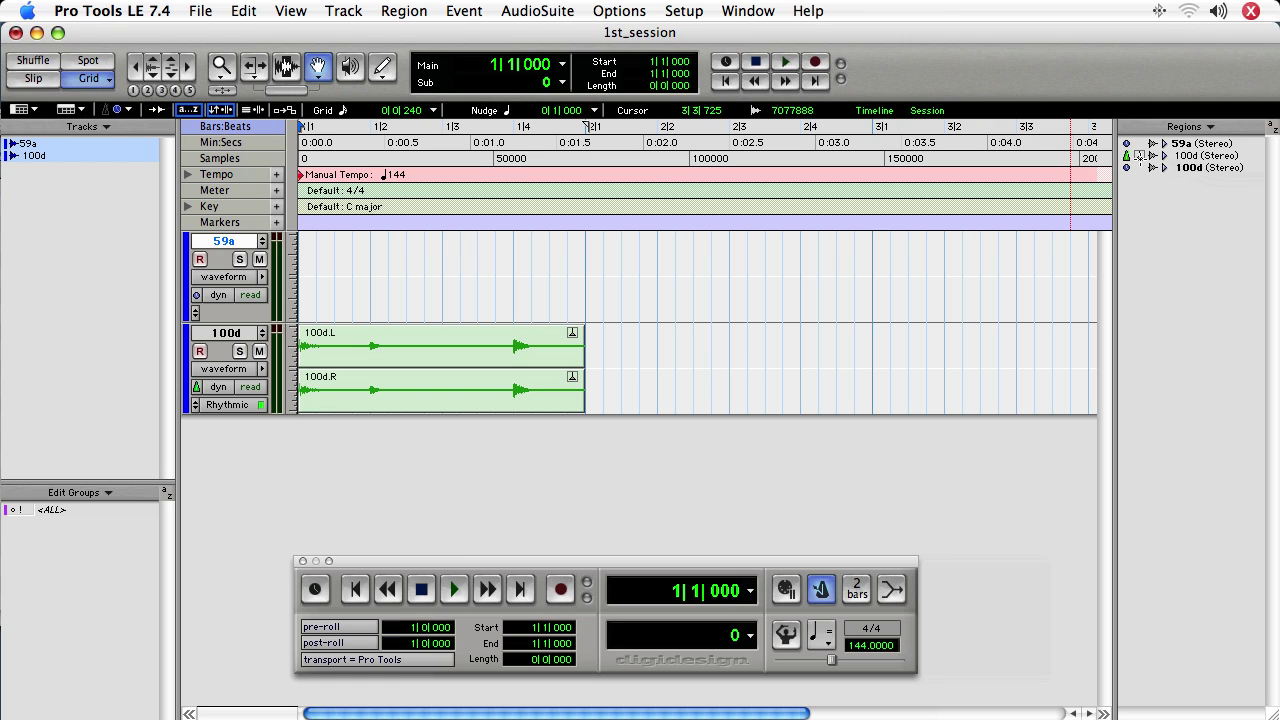
Place the bold 100d region from the region list on the 100d track at 2|2|000 and play it back
click(1195, 168)
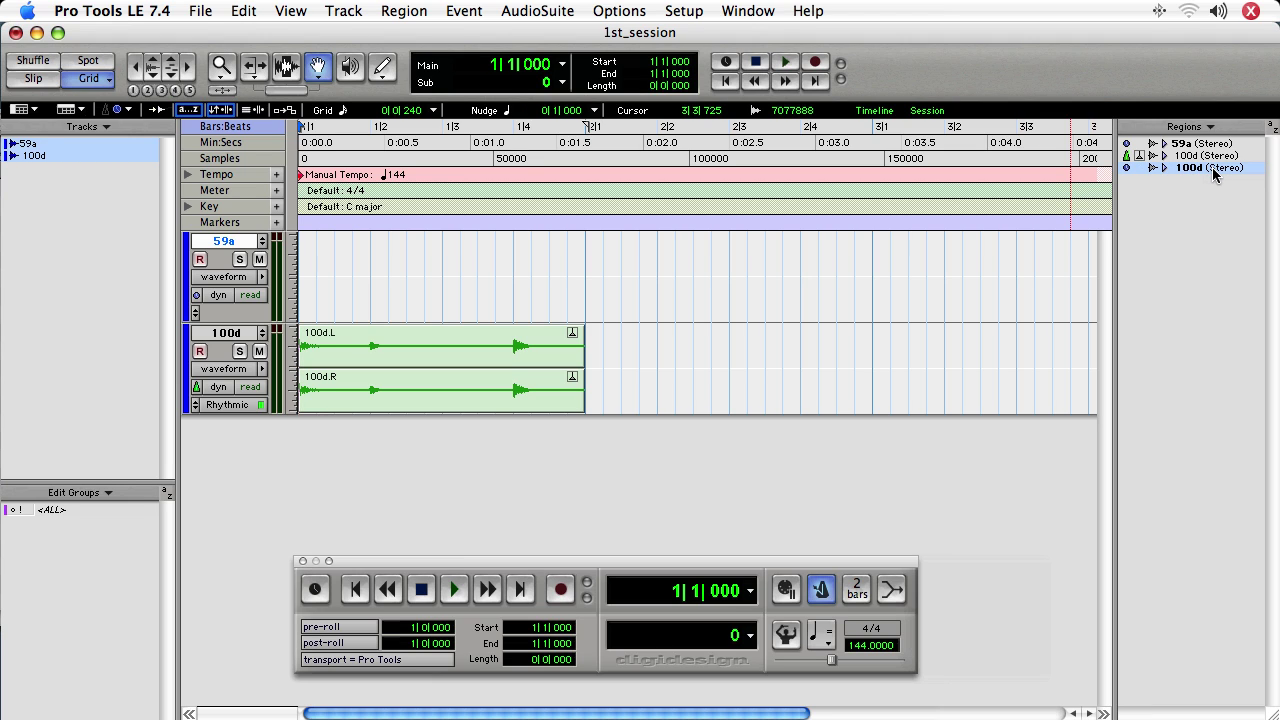
drag(1220, 171, 661, 375)
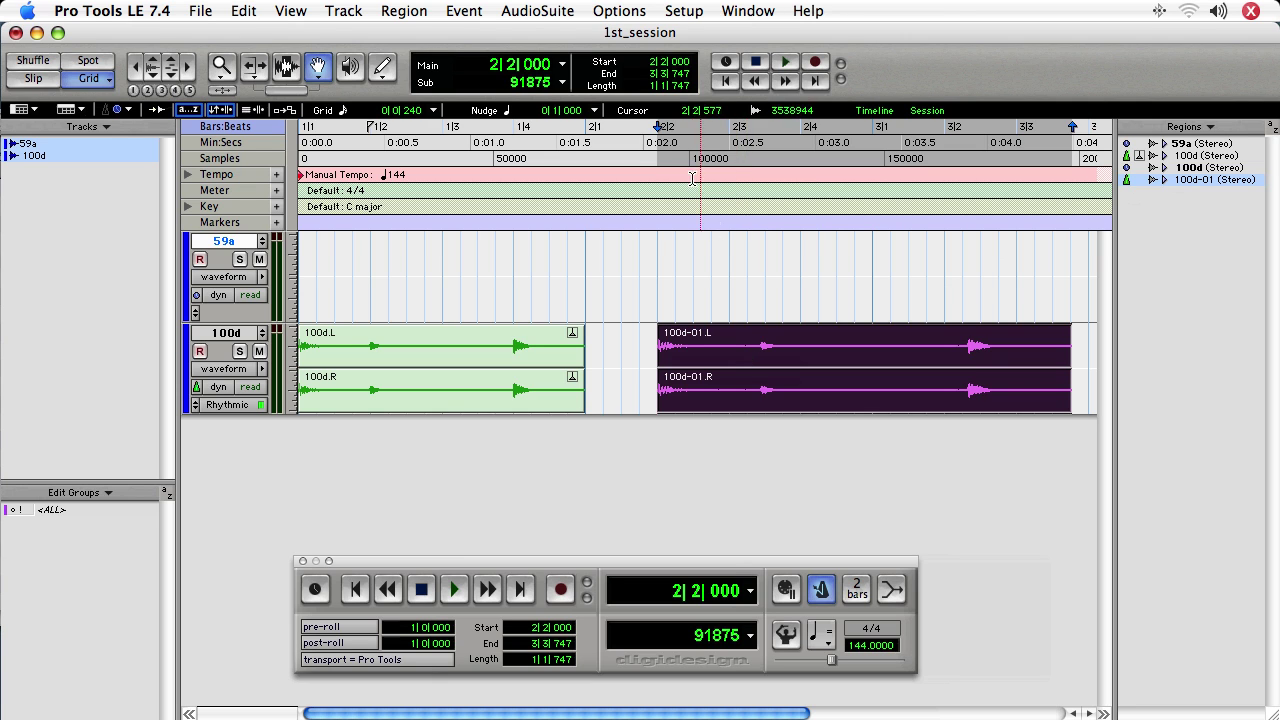
click(647, 147)
key(space)
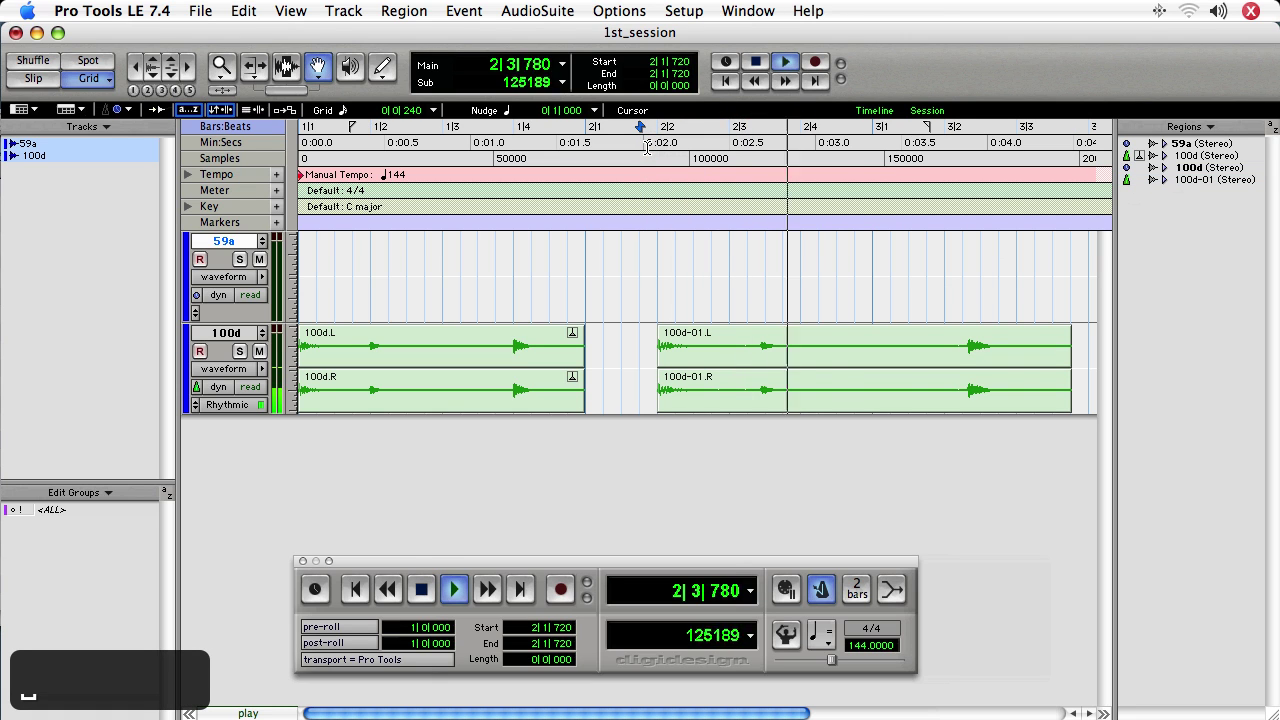
key(space)
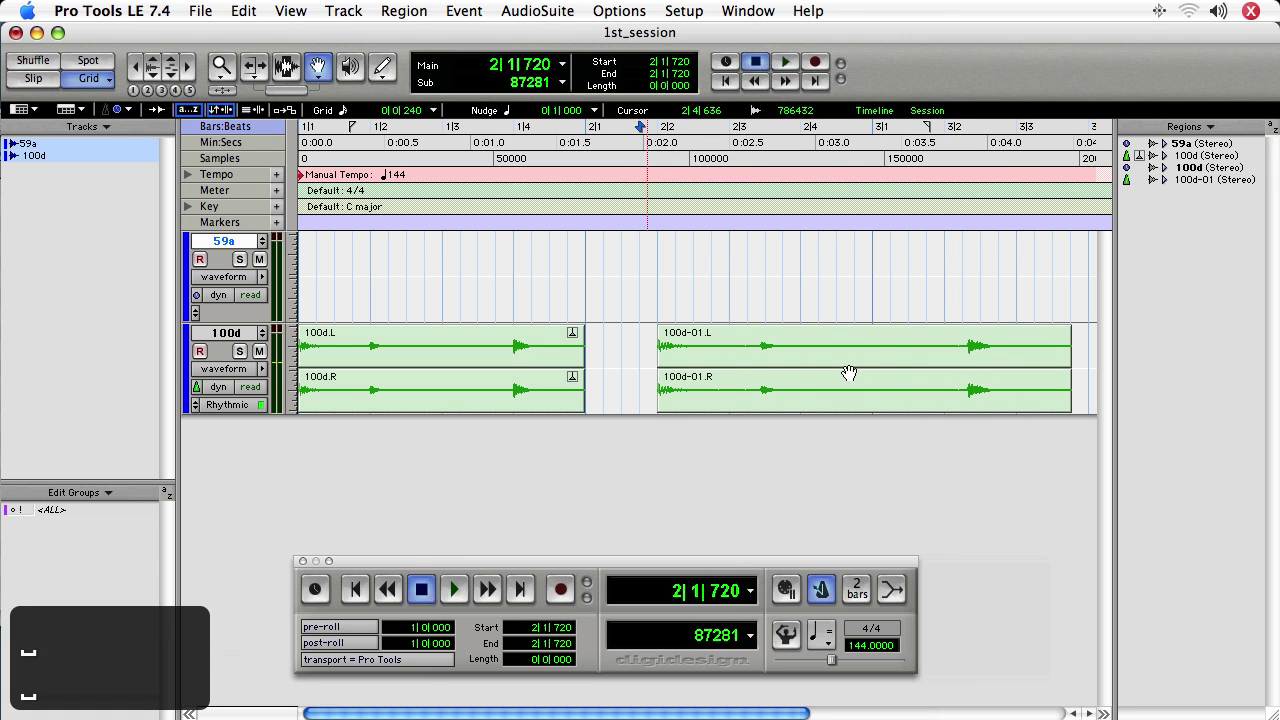
Delete the second region, starting at 2|2|000, from the 100d track
click(849, 373)
key(BackSpace)
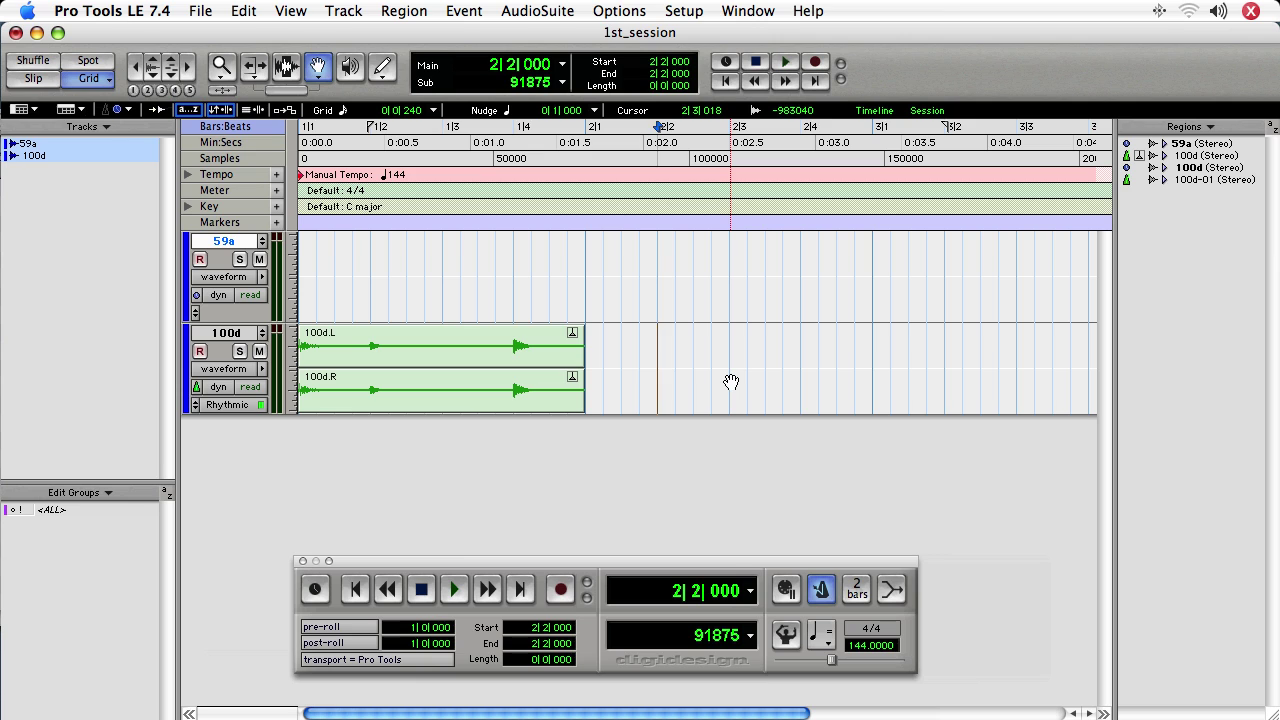
Inspect the file details of drum loop 59d in the Import Audio dialog and leave without importing it
key(super+shift+i)
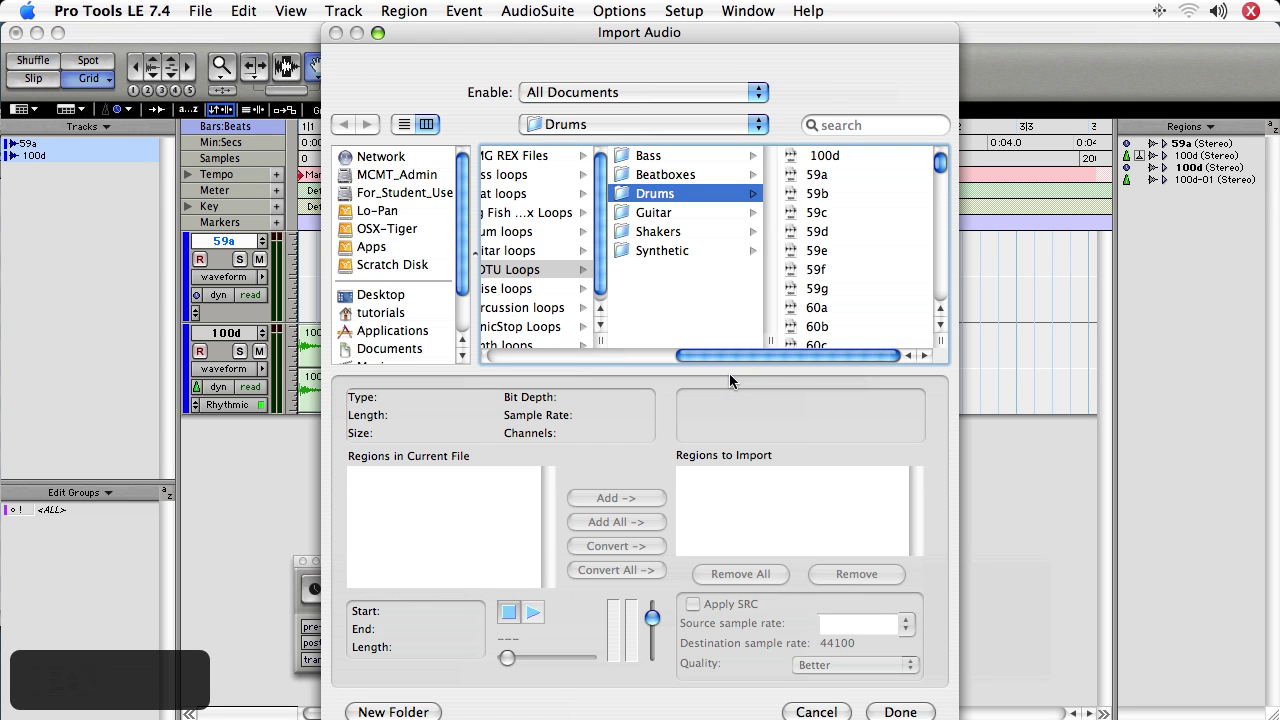
click(818, 235)
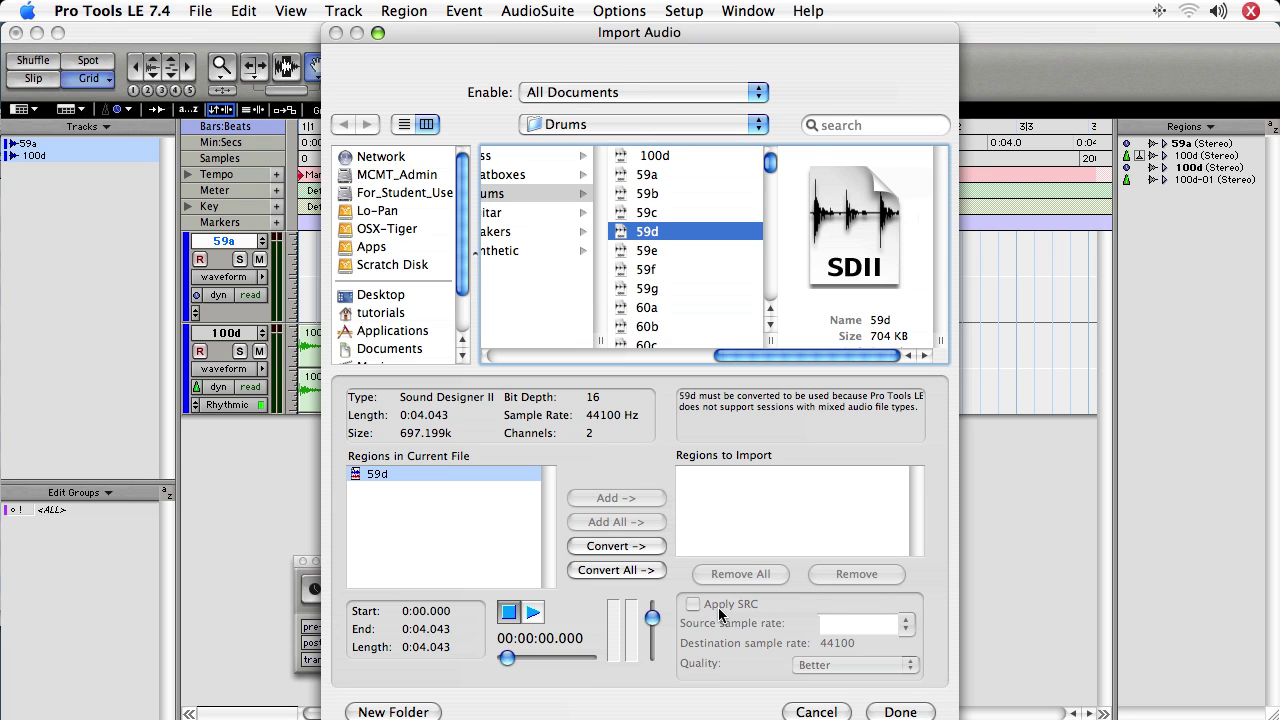
click(817, 710)
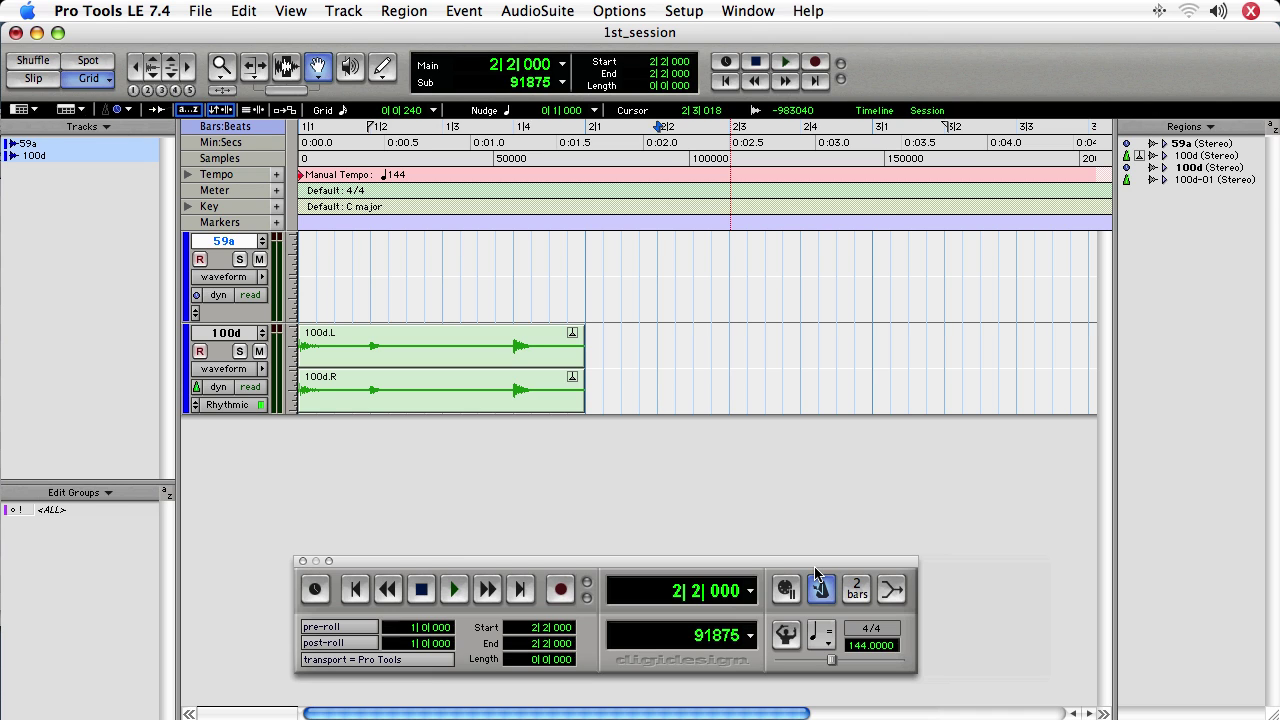
Open the Workspace browser and go to the MCMT_Admin volume's Applications > Rex Loops > MOTU Loops > Drums folder
click(746, 11)
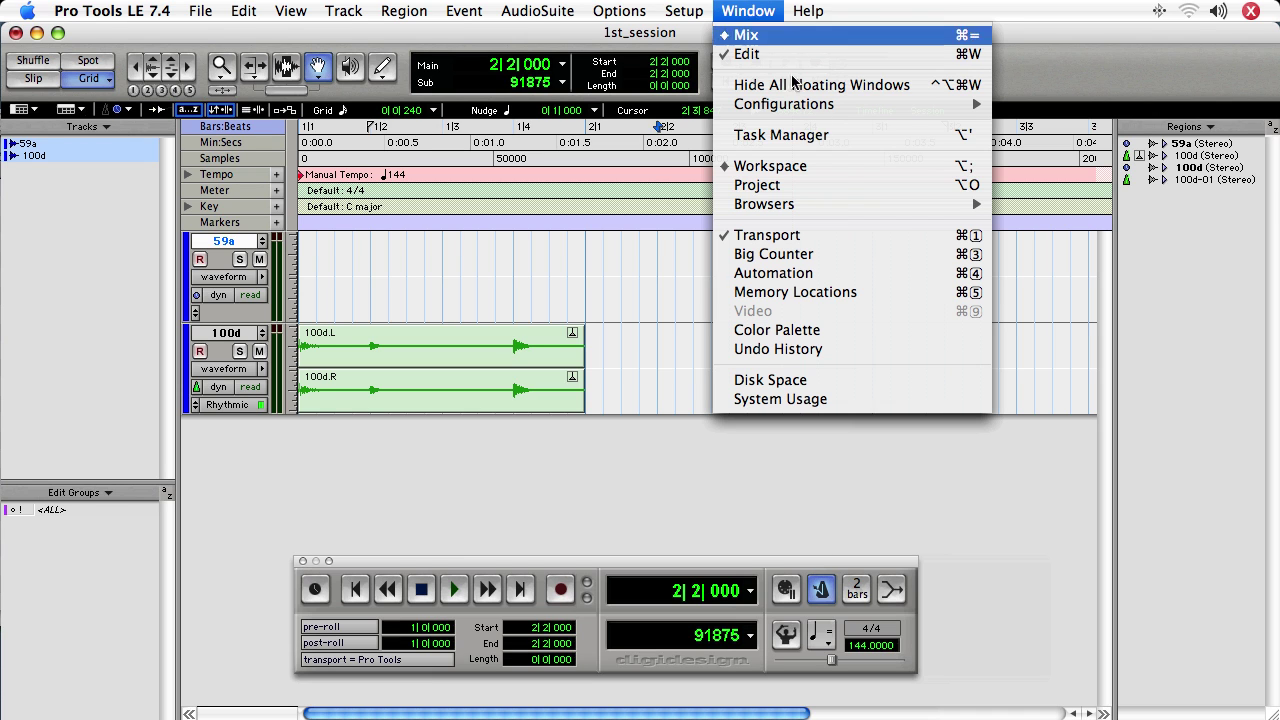
click(845, 186)
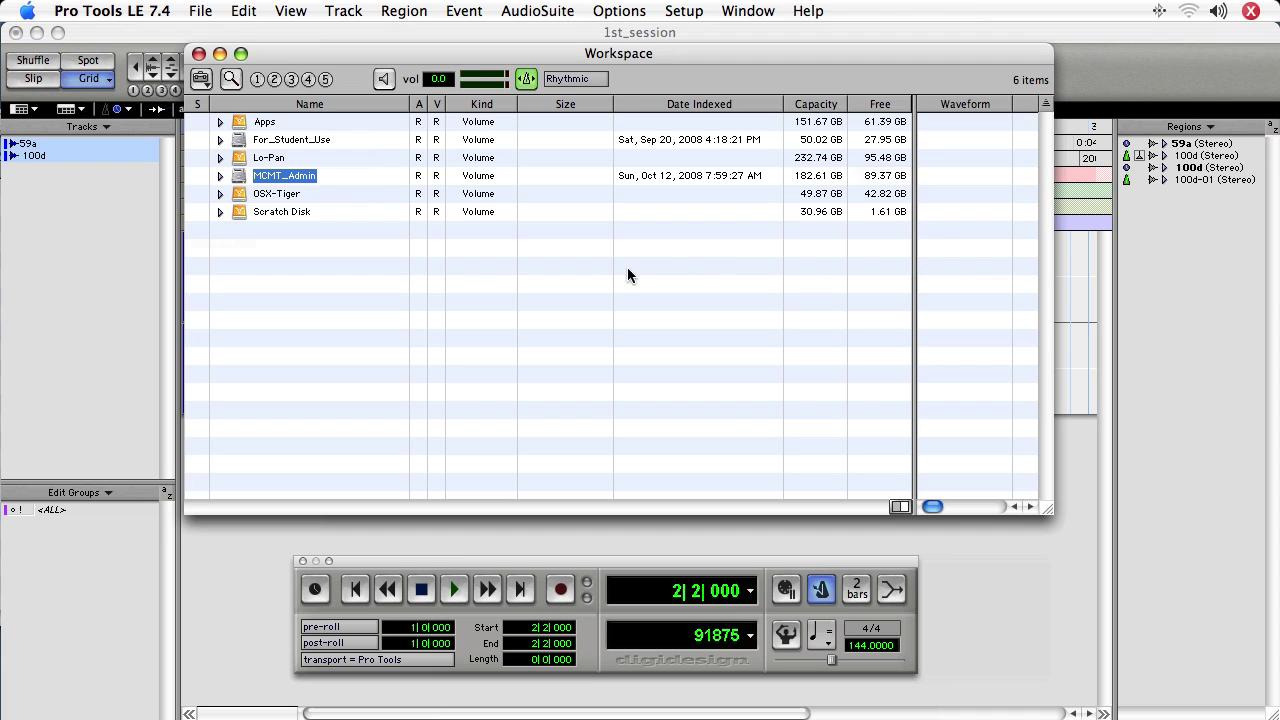
double_click(284, 176)
click(134, 107)
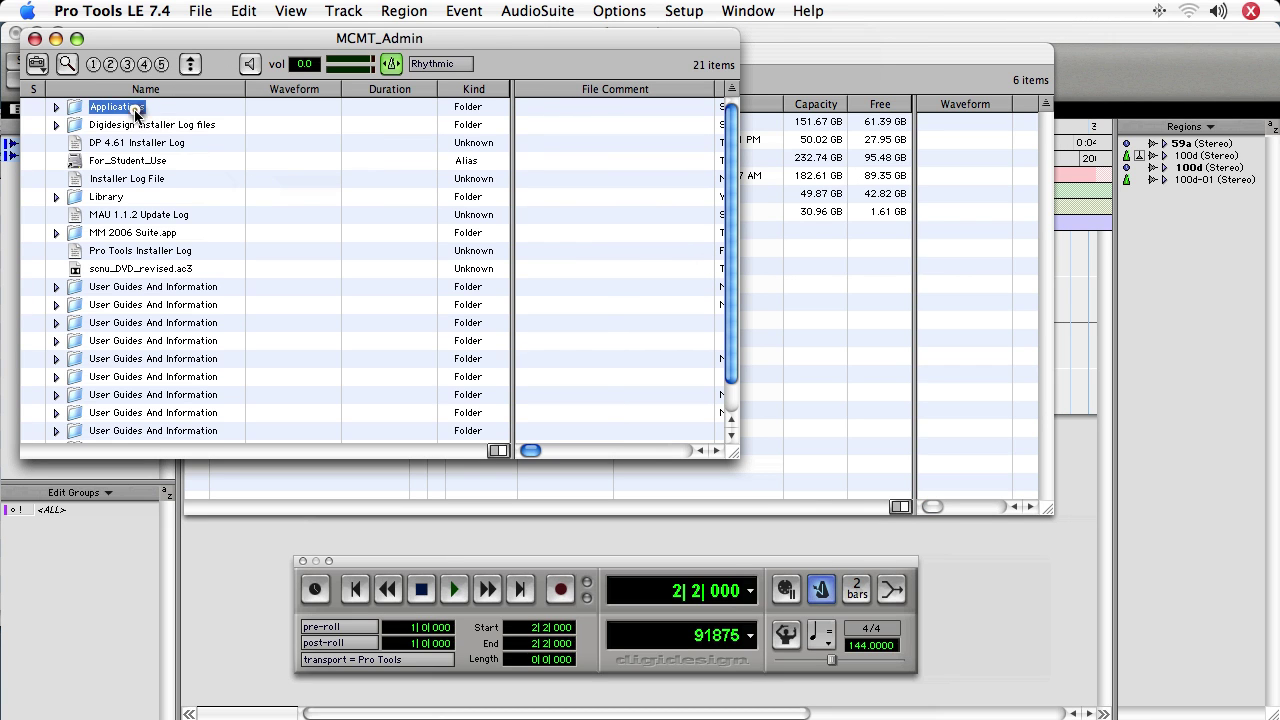
double_click(134, 107)
drag(729, 117, 728, 345)
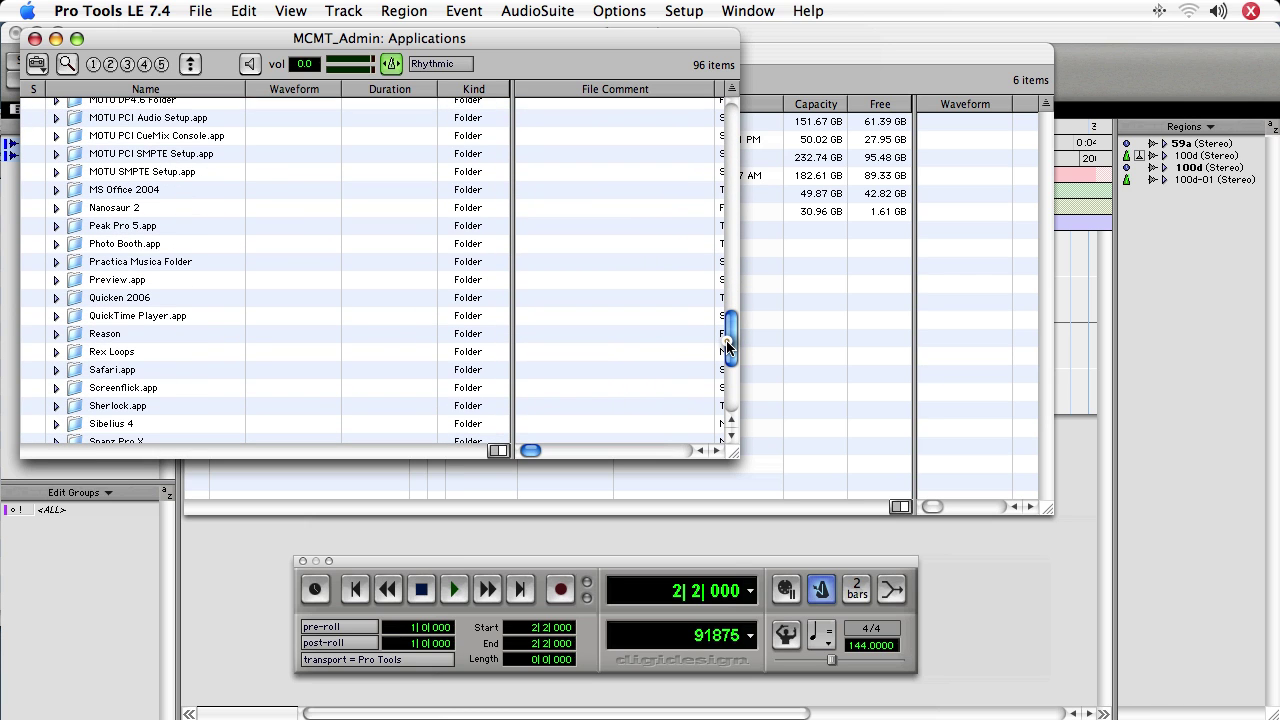
double_click(110, 352)
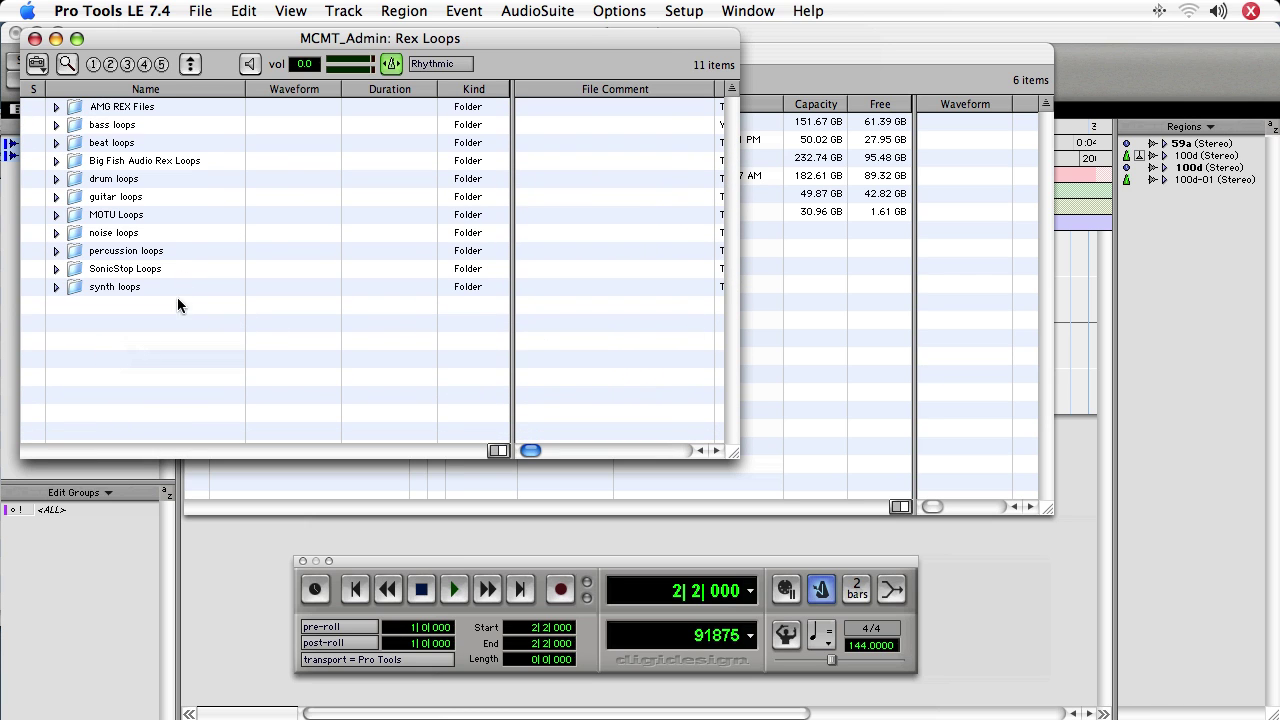
double_click(131, 214)
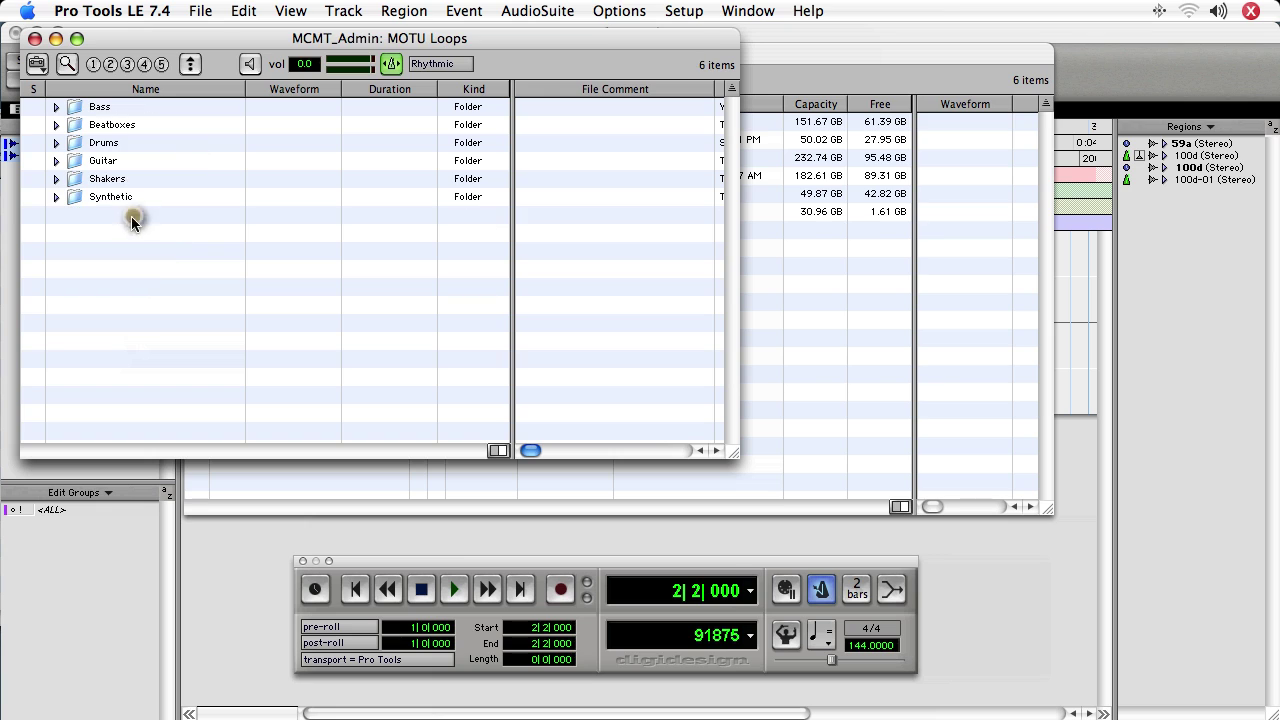
double_click(99, 145)
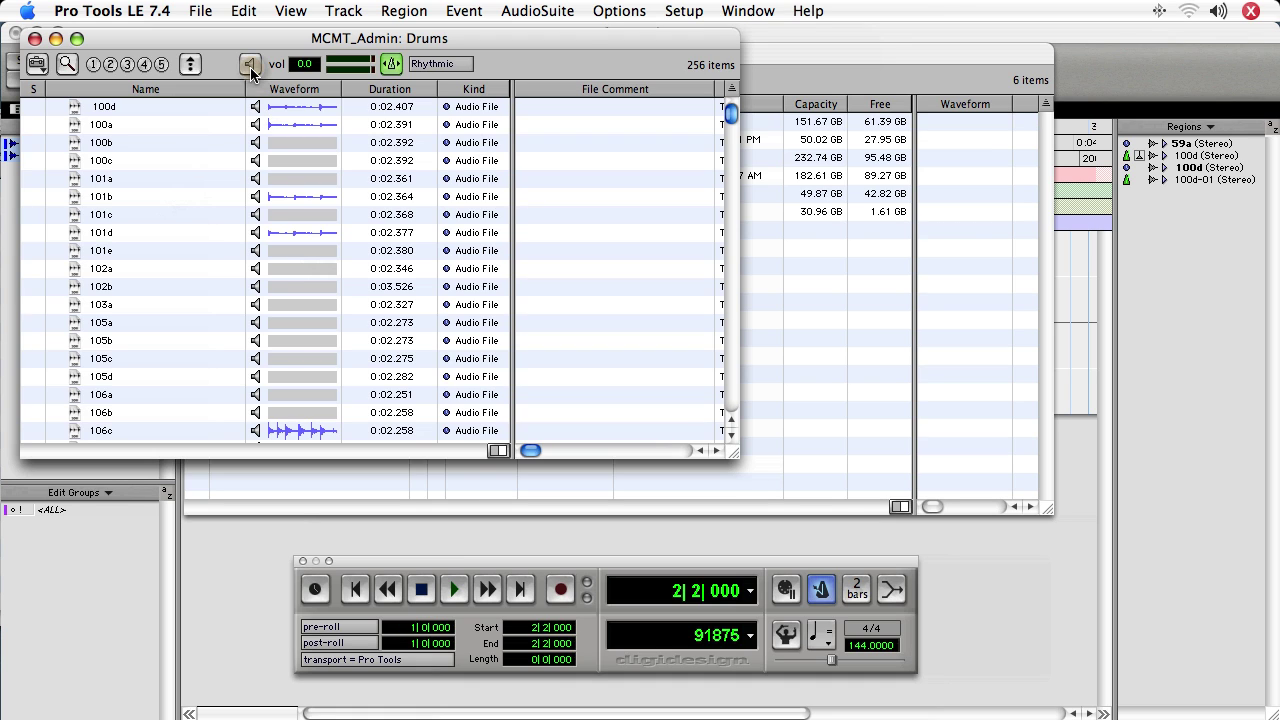
Preview the drum loop 100d in the Drums browser
click(92, 106)
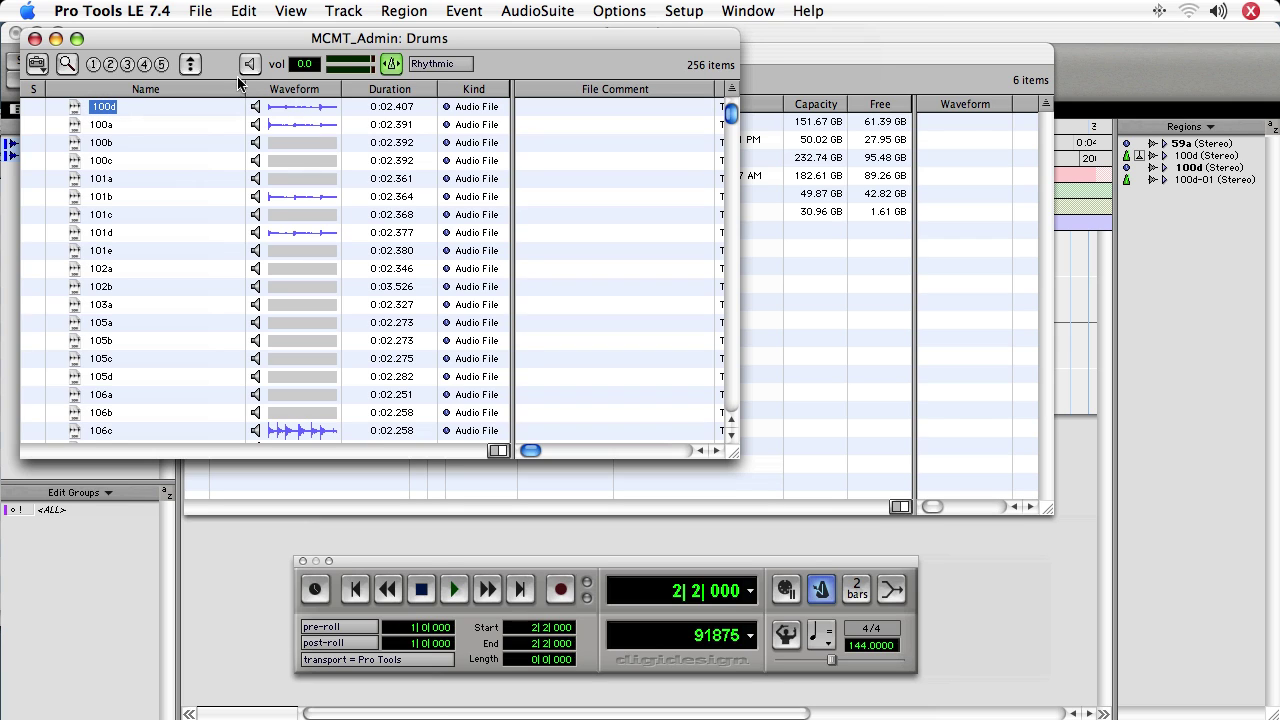
click(249, 64)
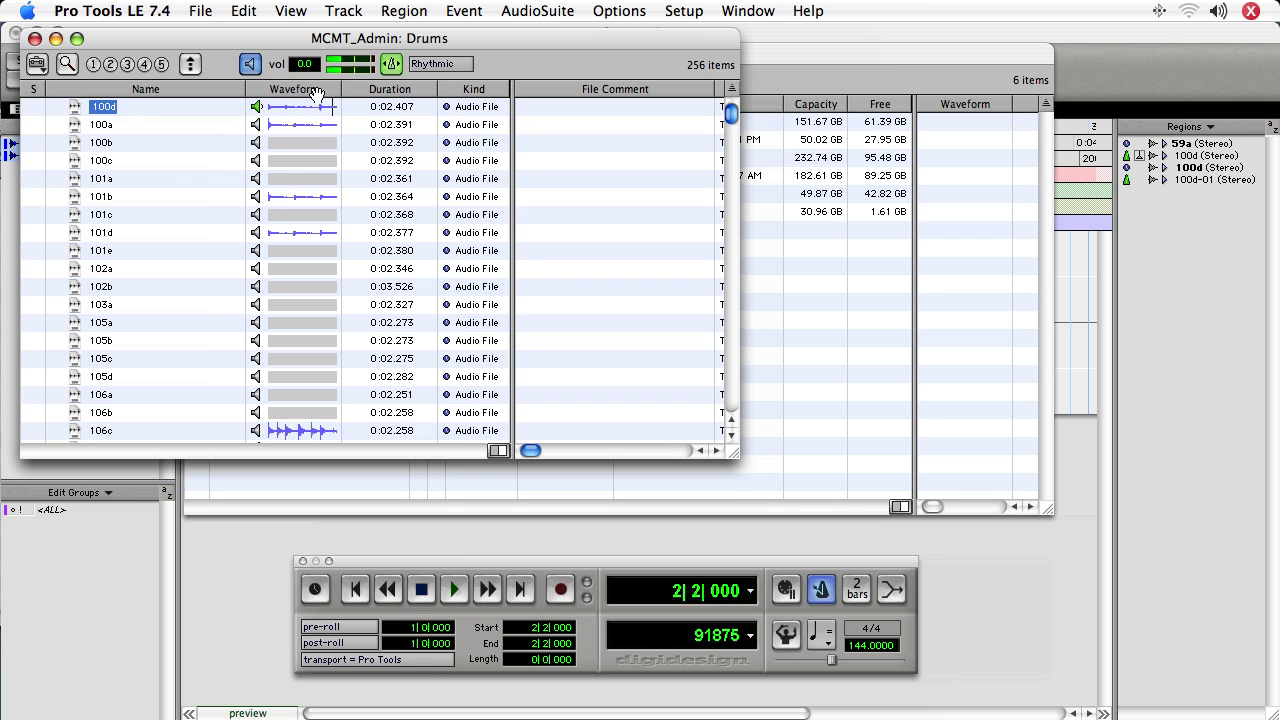